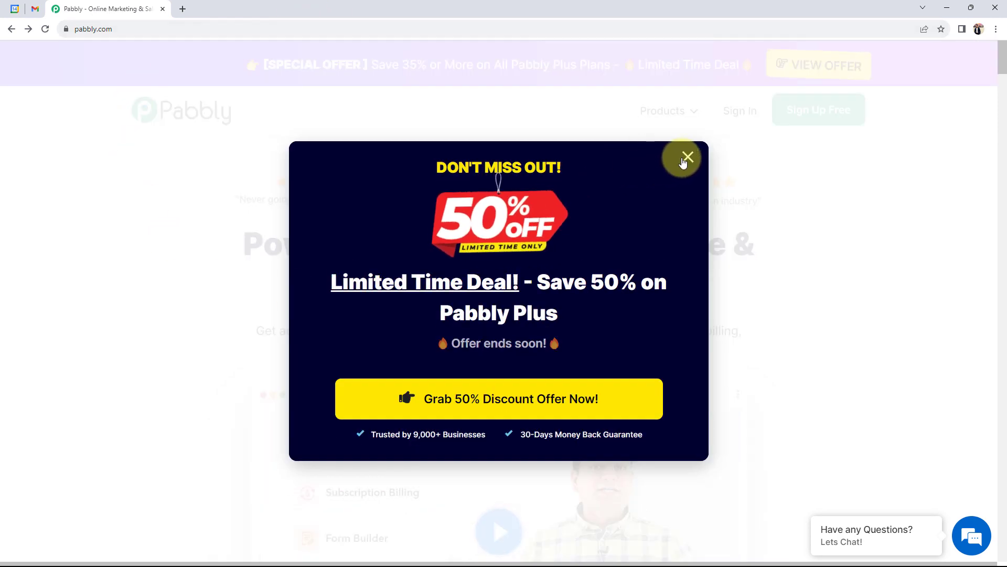
Step: Dismiss the special offer popup on the pabbly.com home page
click(687, 157)
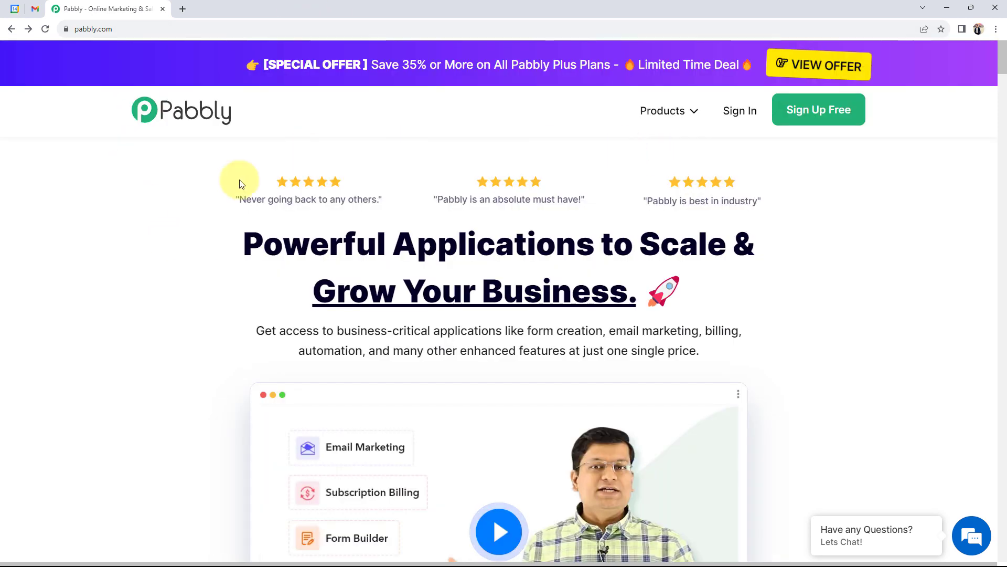
Step: Go through Sign Up Free to All Apps and launch Pabbly Connect with Access Now
click(787, 118)
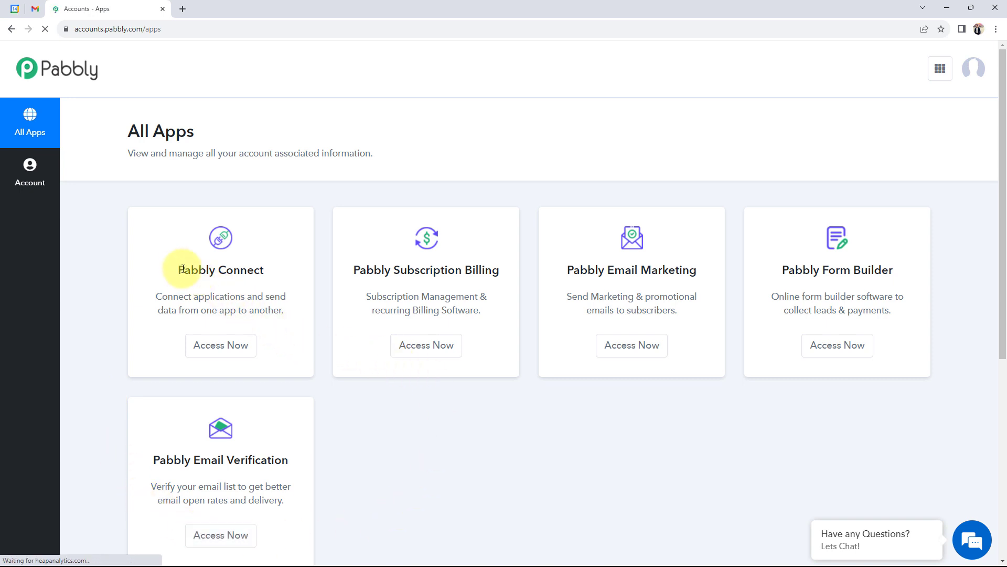
drag(181, 269, 264, 270)
click(221, 344)
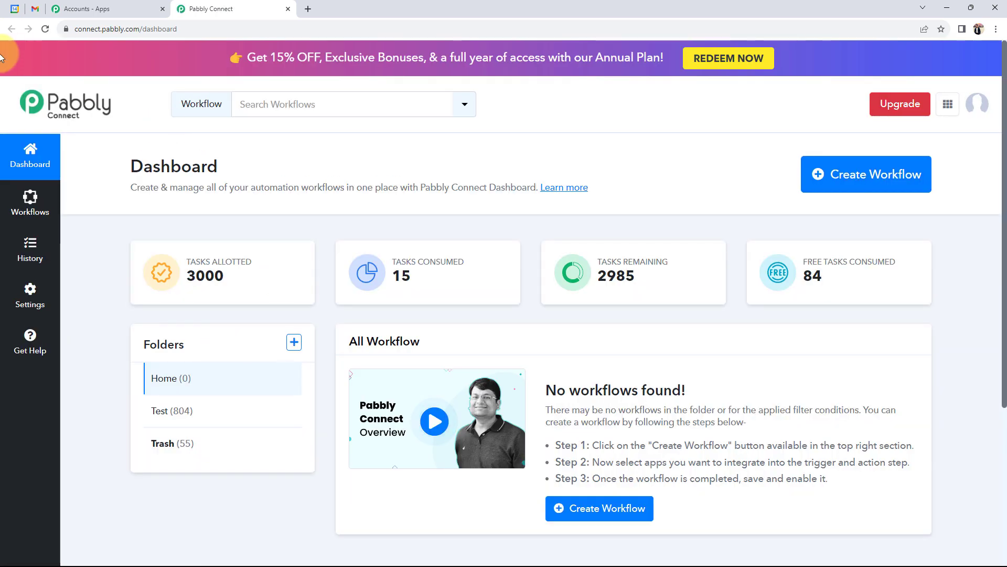
drag(73, 158, 252, 163)
click(237, 154)
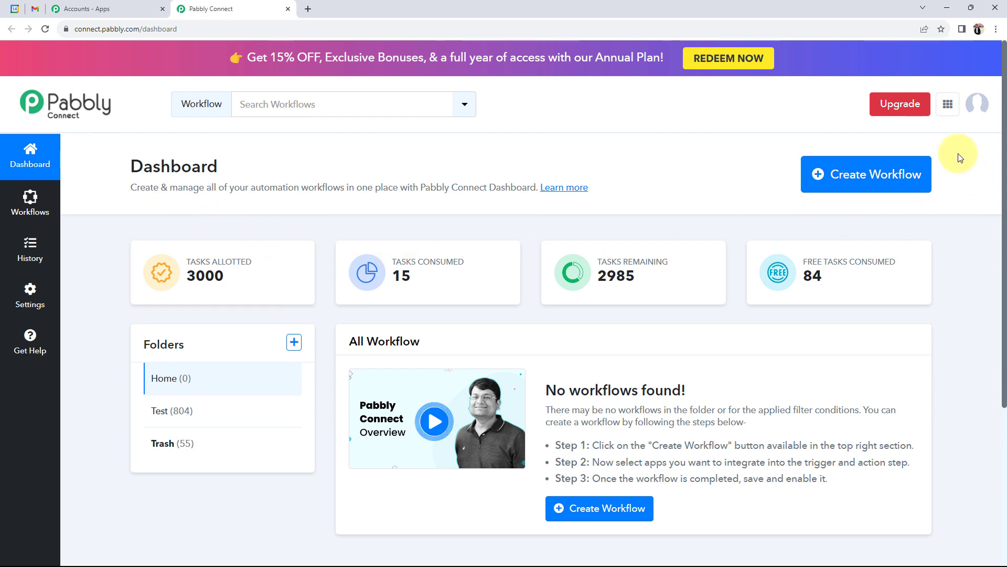
Step: Name the new workflow 'Send Emails for New Google Calendar Events', keep folder Home, and create it
click(886, 183)
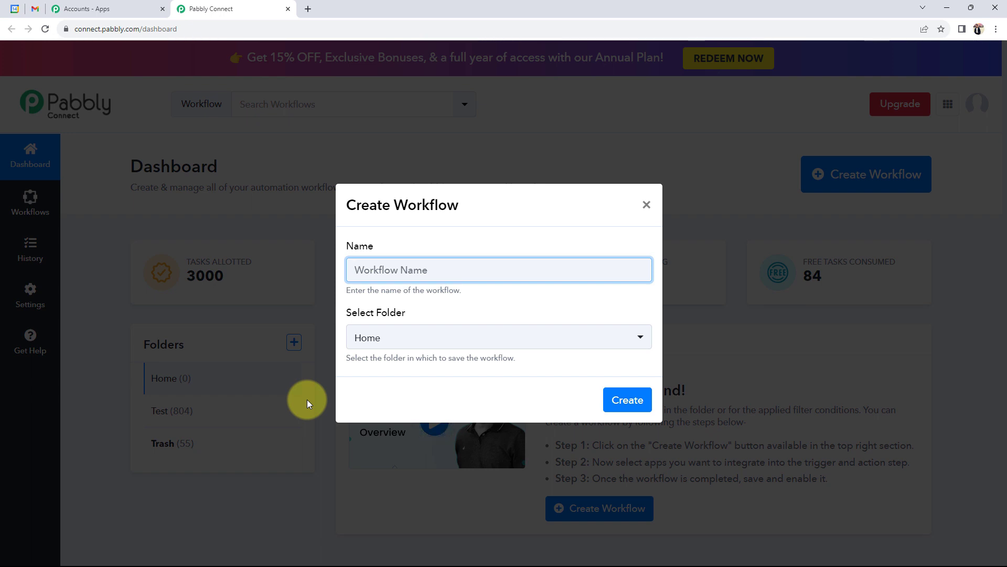
text(Send Emails for New Google Calendar Events)
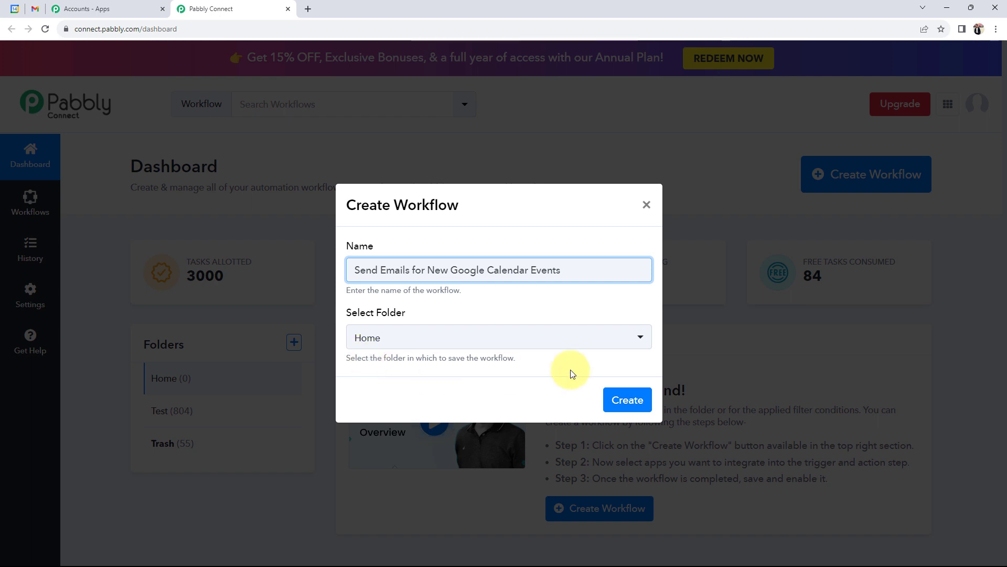
click(395, 337)
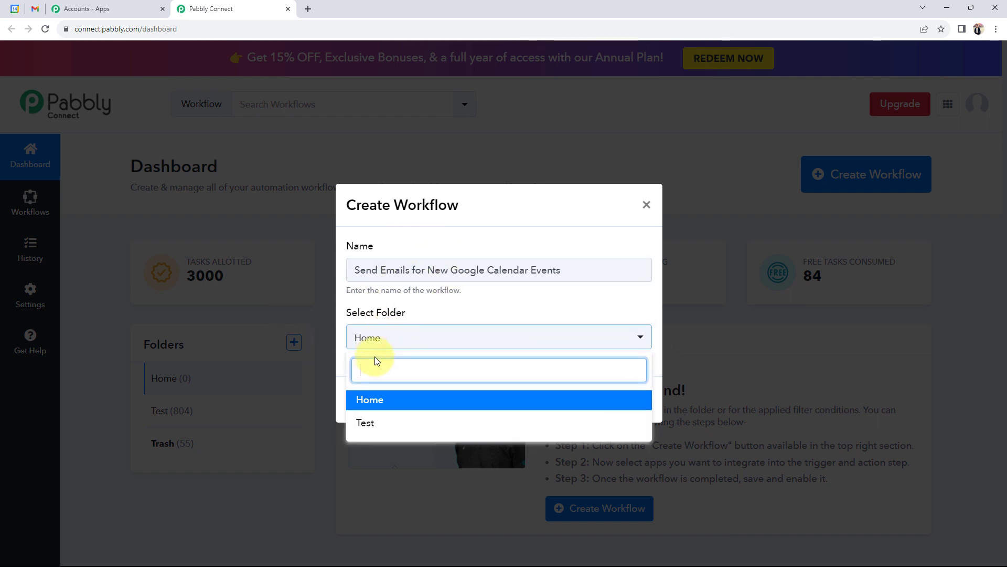
click(371, 400)
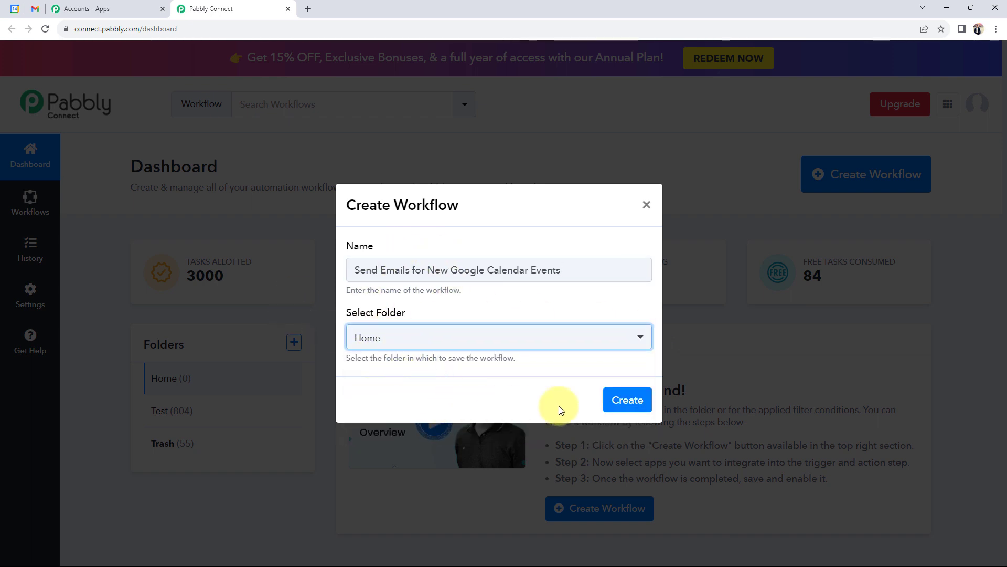
click(619, 400)
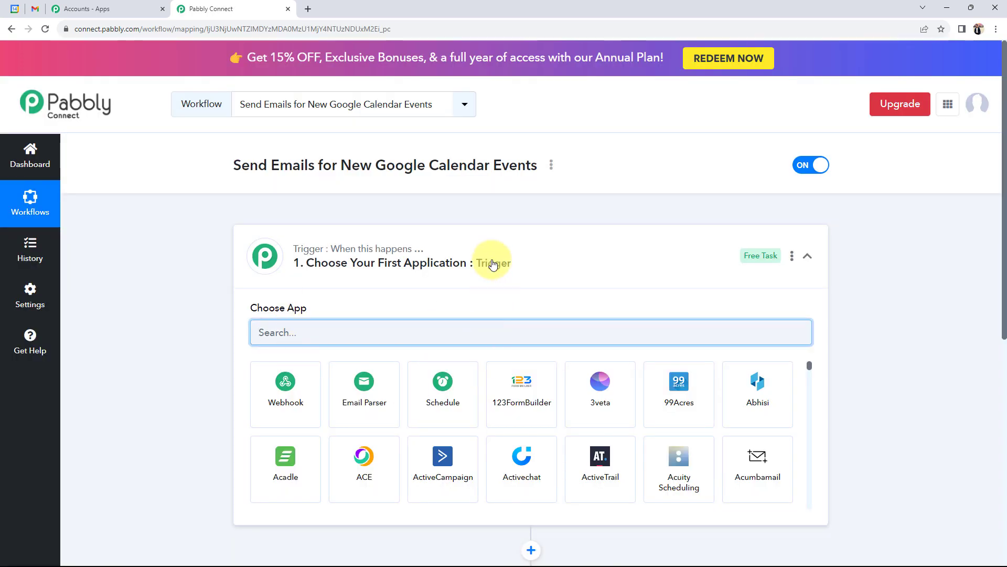
Step: Collapse the trigger card and glance at the Google Calendar and Gmail tabs before returning
click(488, 262)
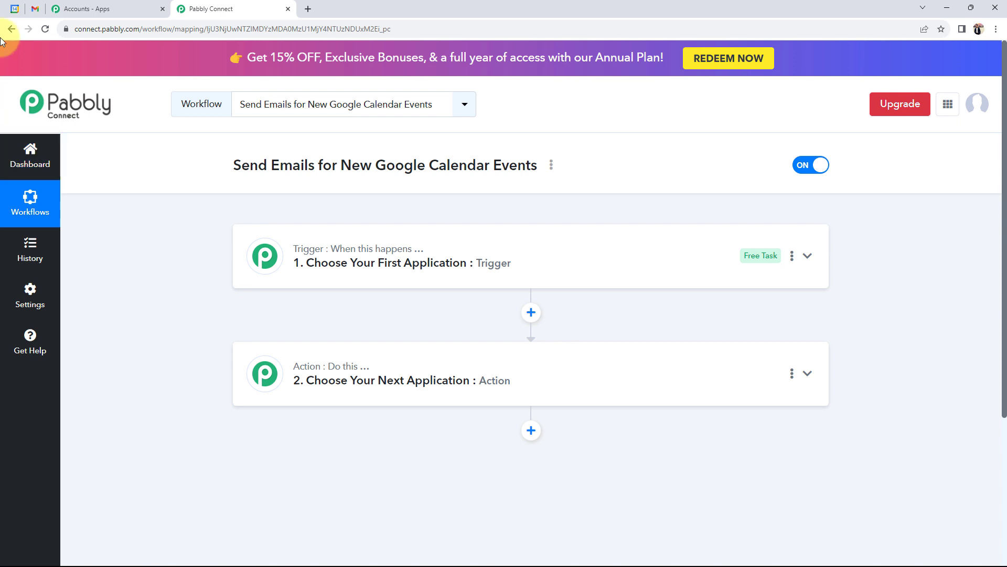
click(14, 9)
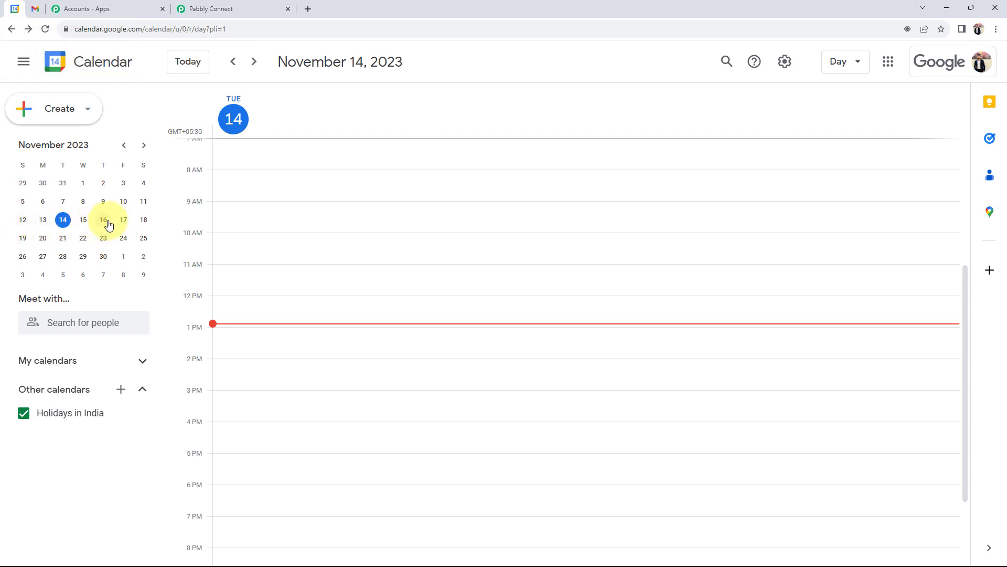
click(35, 9)
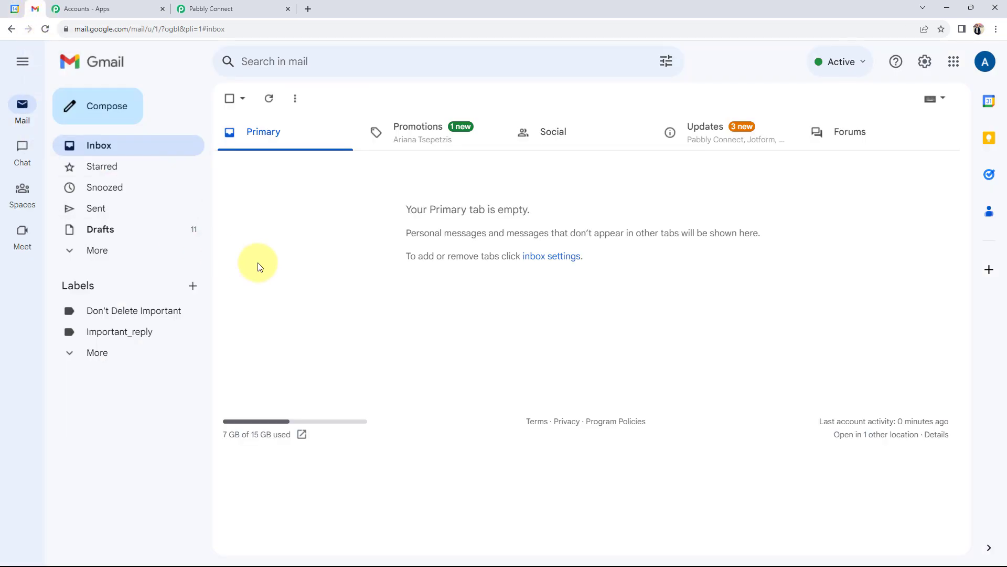
click(192, 8)
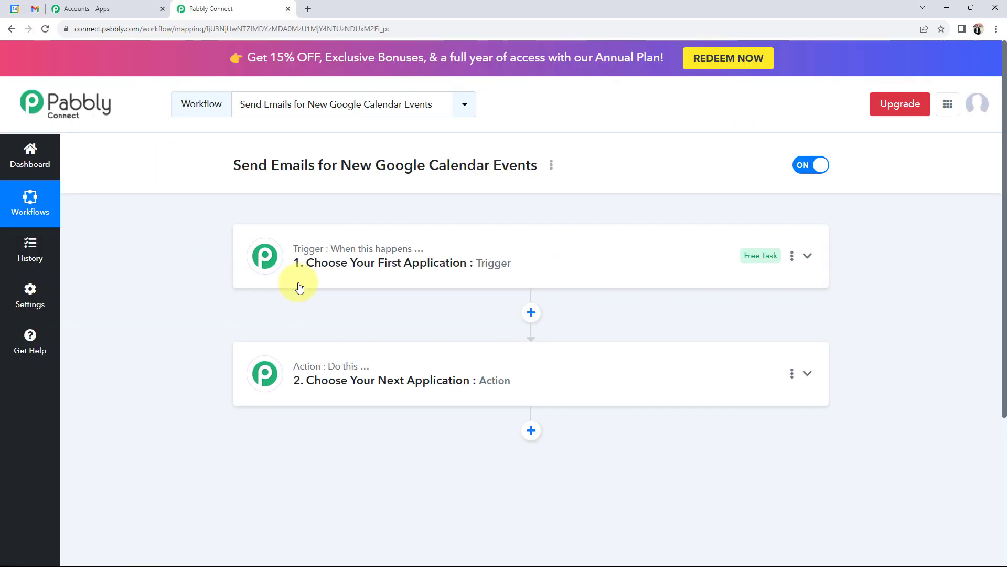
Step: Set the trigger to Google Calendar with the New Event trigger event
click(299, 286)
click(309, 337)
text(goo)
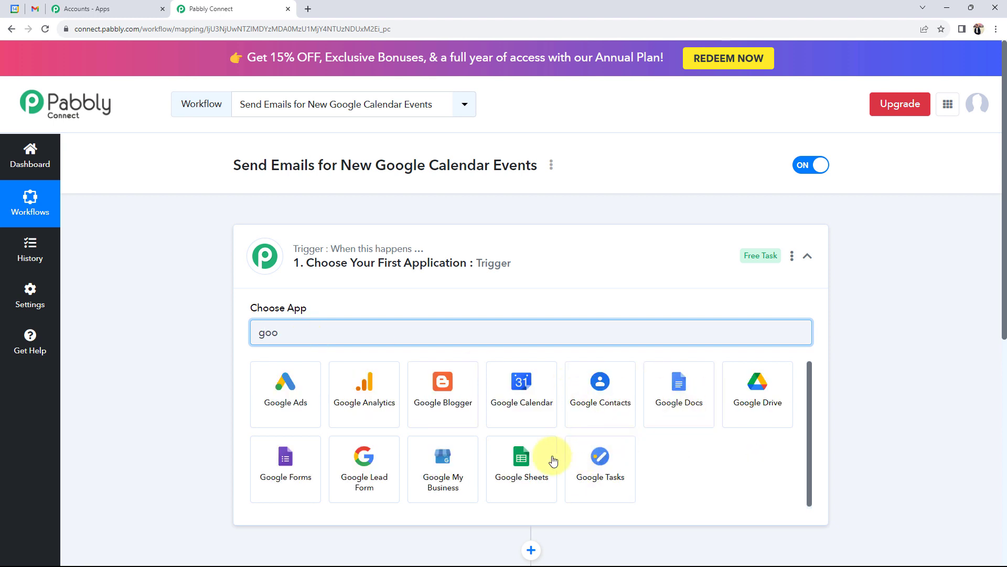
click(519, 461)
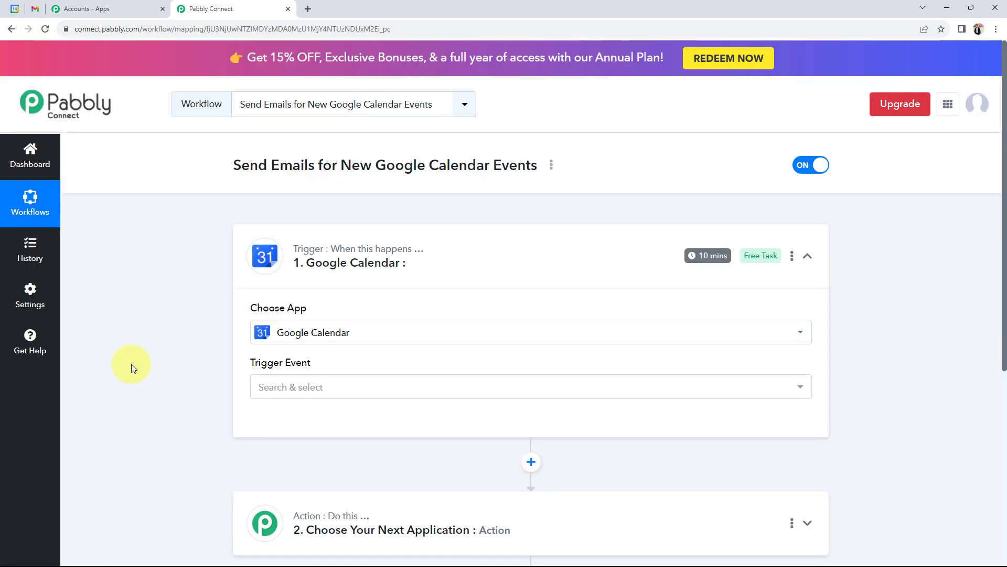
click(325, 391)
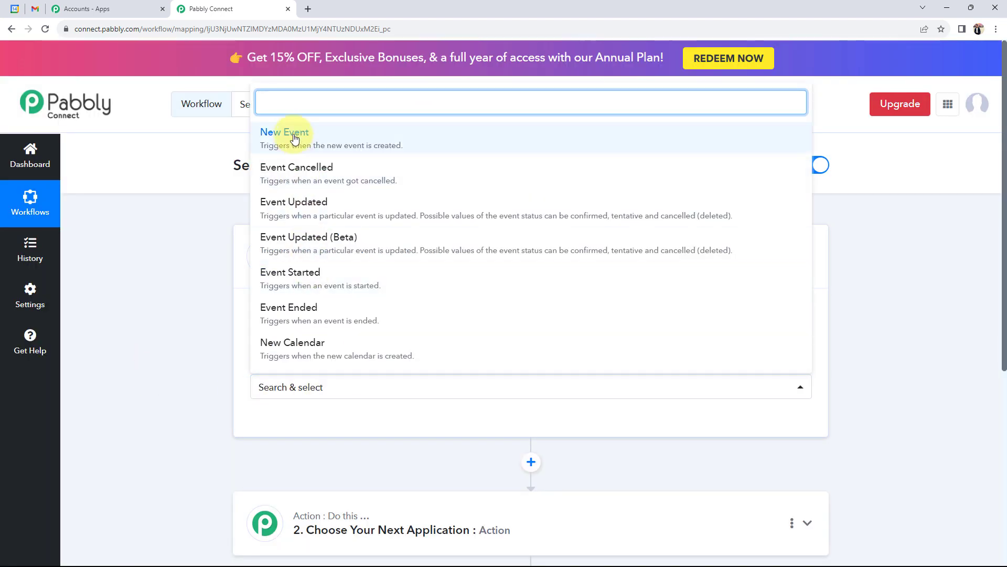
click(292, 132)
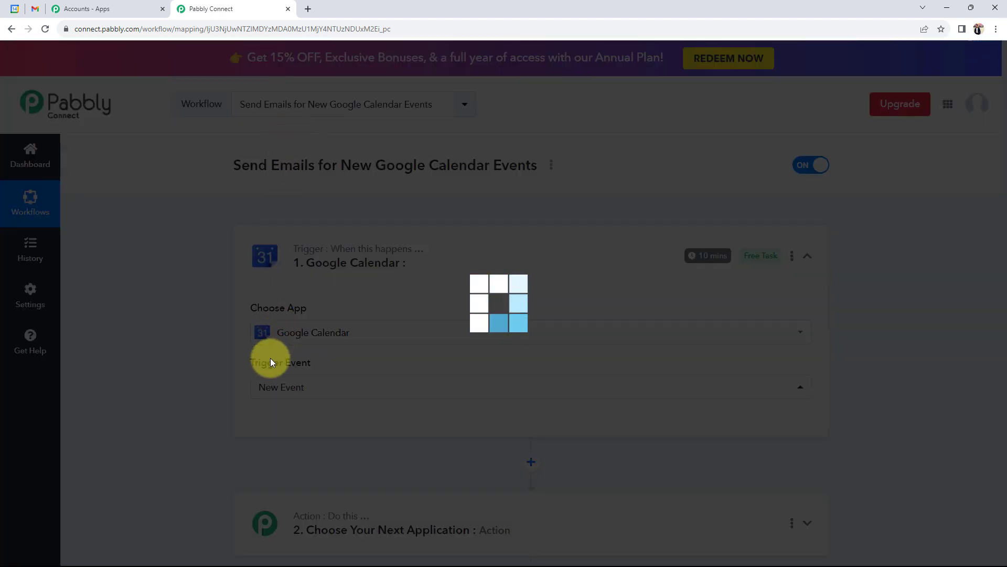
Step: Set the action to Gmail with the Send Email event, then collapse both steps
scroll(285, 341, down, 6)
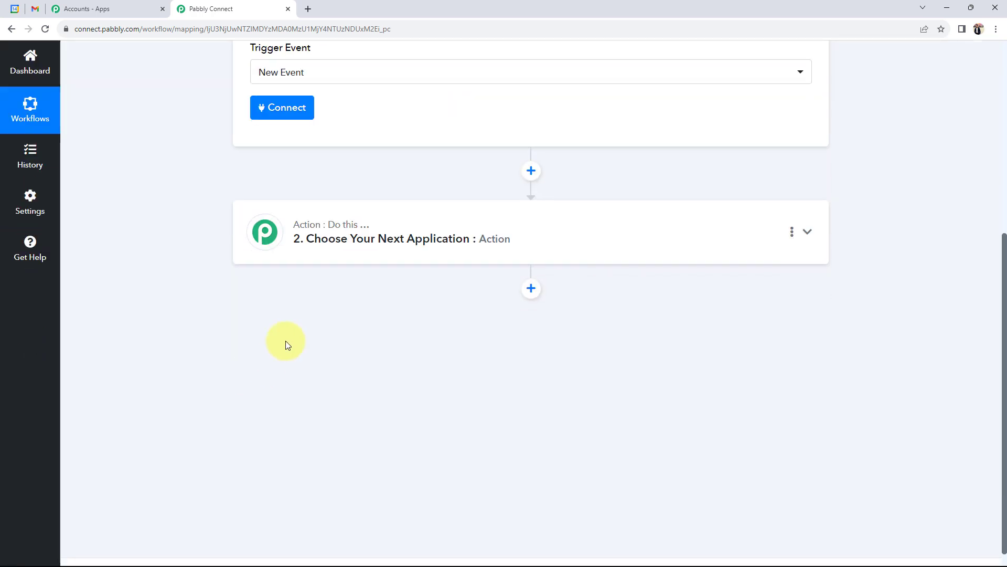
click(319, 257)
click(312, 306)
text(g)
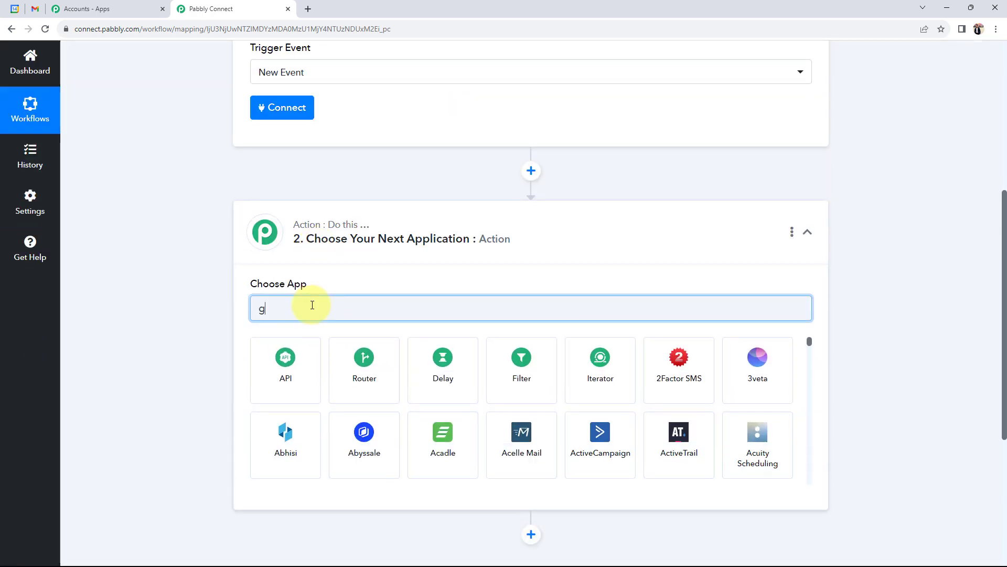
text(mail)
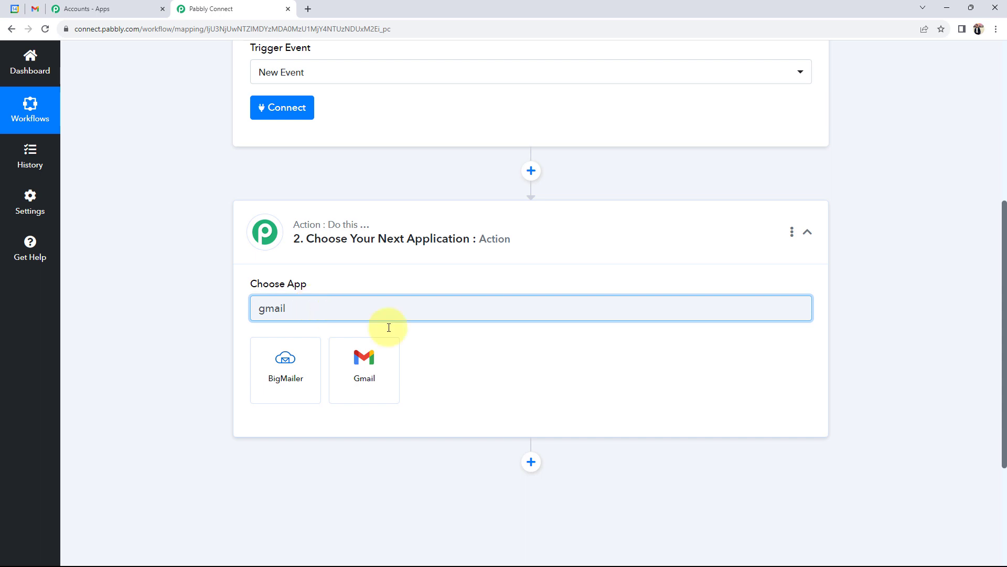
click(396, 366)
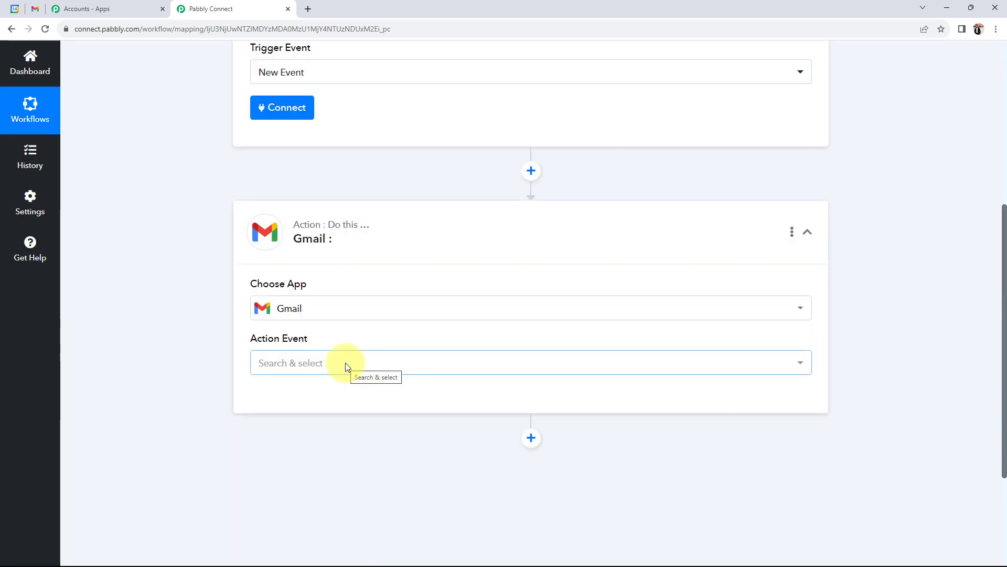
click(345, 363)
click(319, 421)
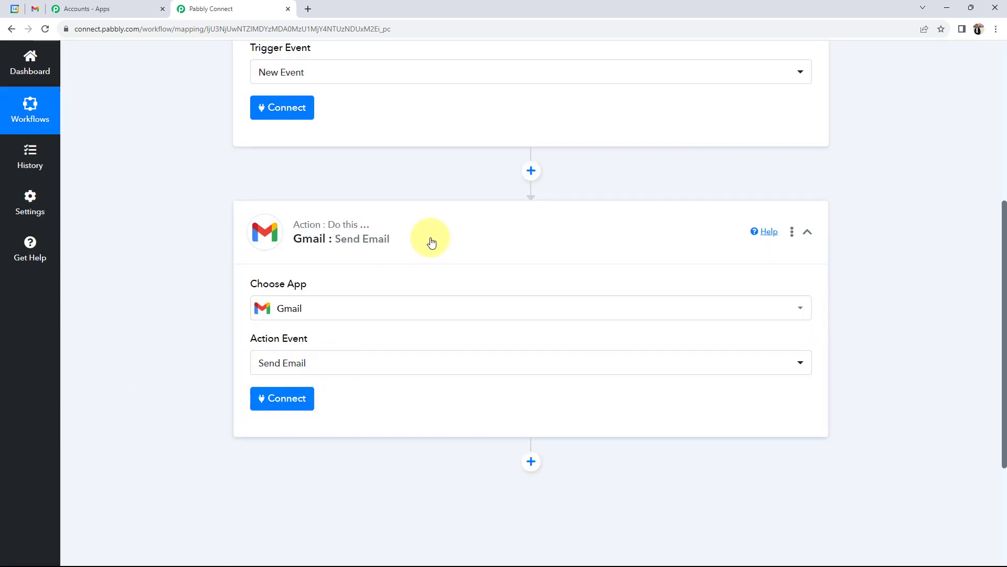
click(427, 236)
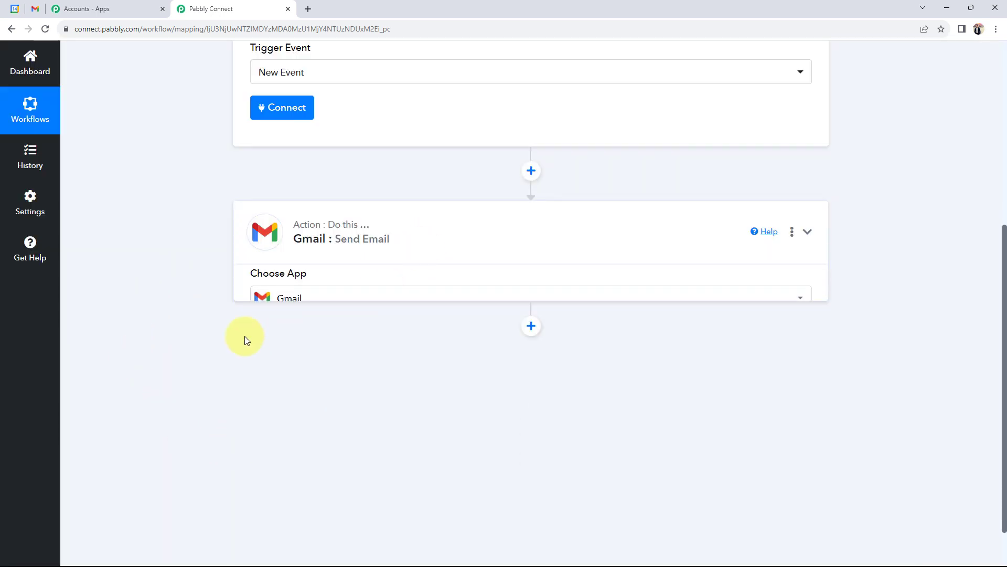
click(348, 233)
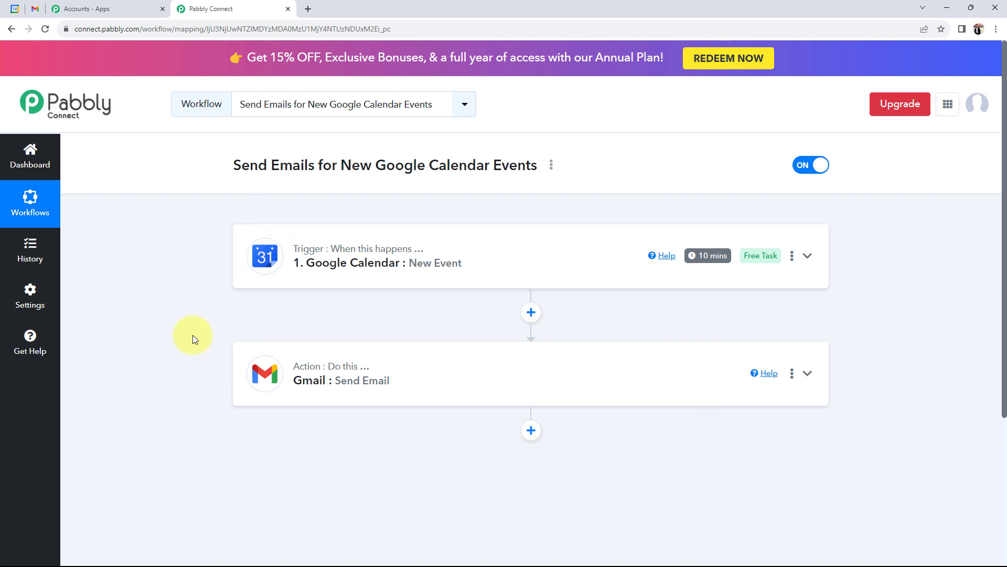
Step: Add a new Google Calendar connection by signing in with Google and allowing Pabbly access
click(292, 281)
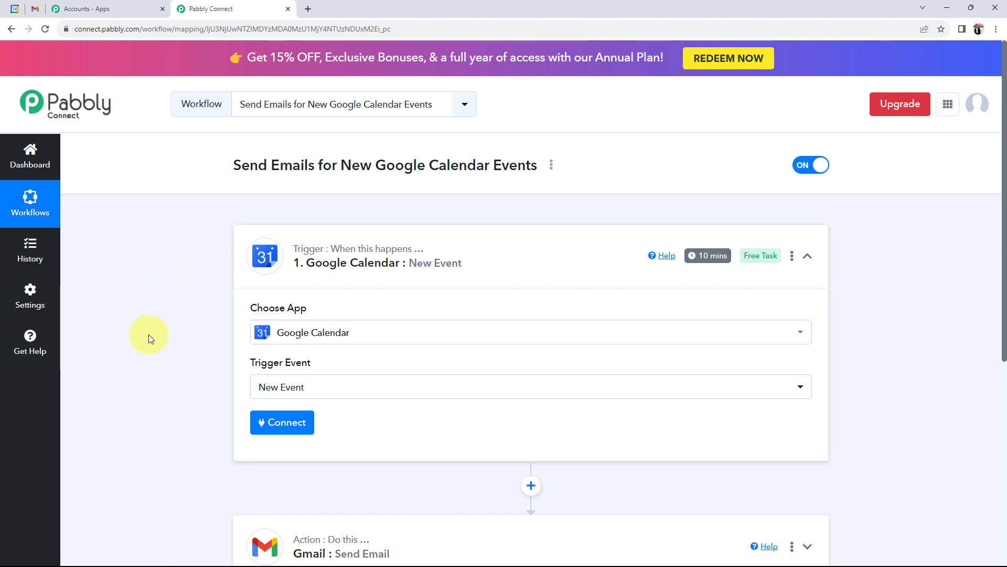
click(269, 423)
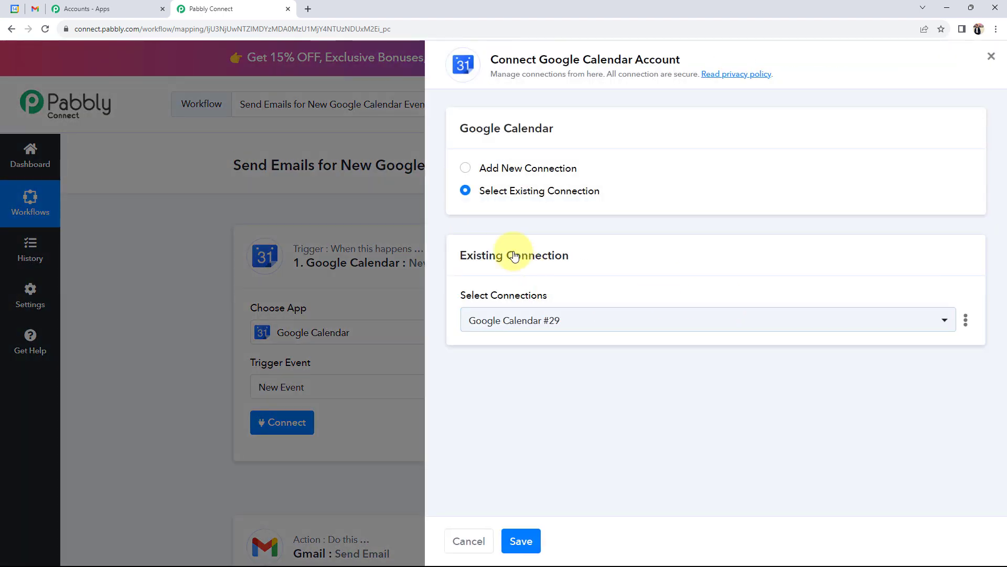
click(464, 168)
click(540, 313)
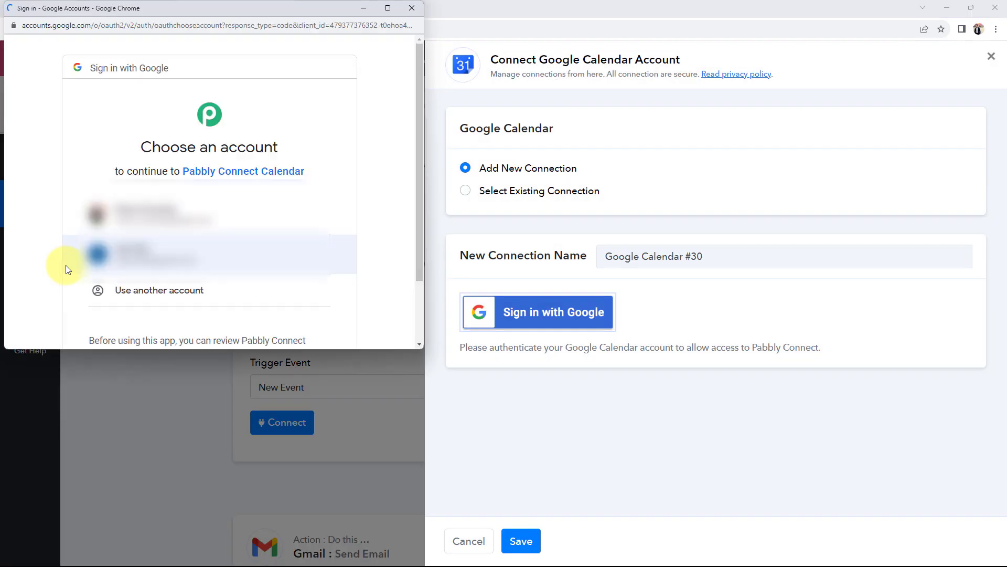
click(119, 286)
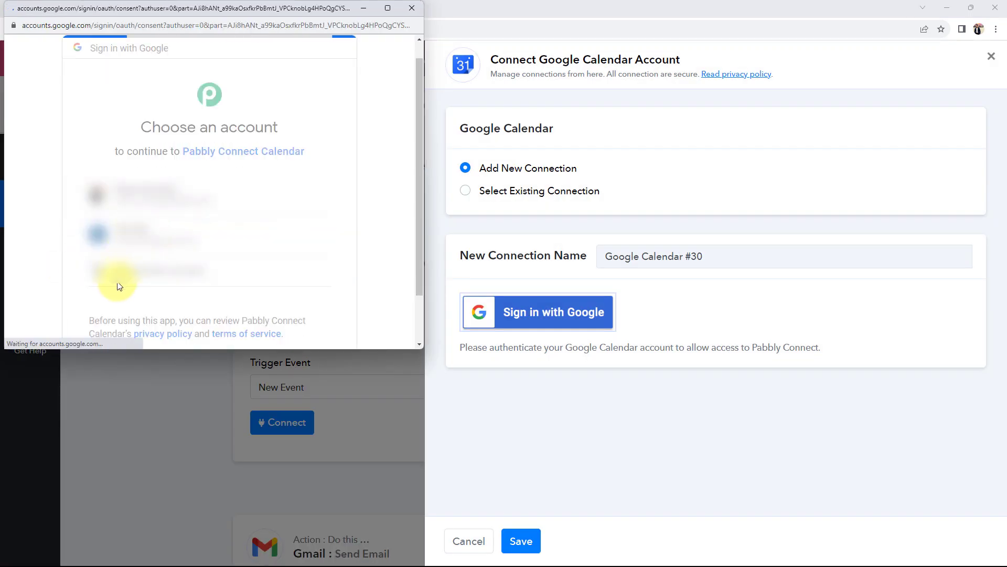
scroll(214, 260, down, 3)
click(265, 260)
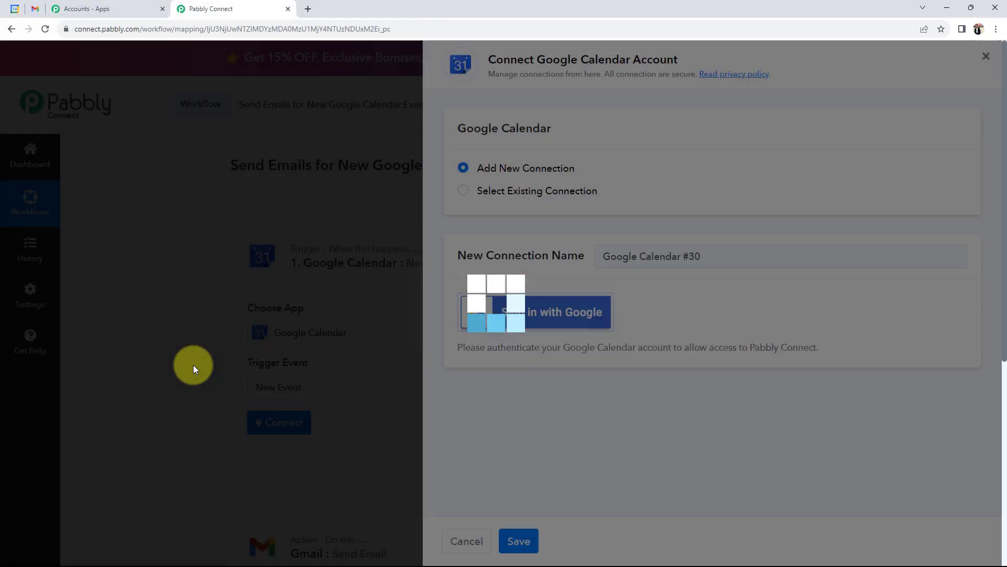
scroll(193, 364, down, 5)
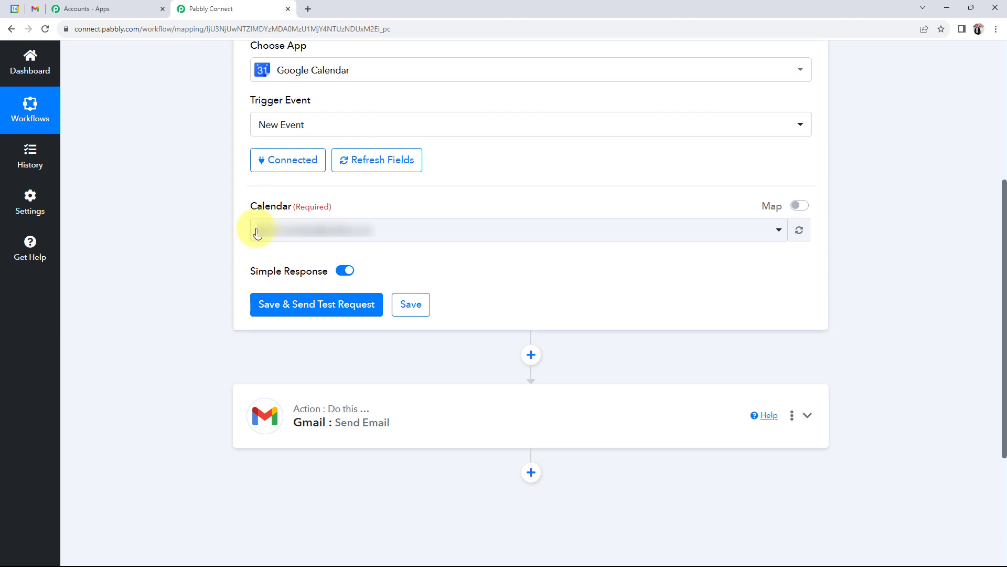
Step: Check My calendars in Google Calendar, then set the trigger's Calendar field to Demo Test
click(15, 9)
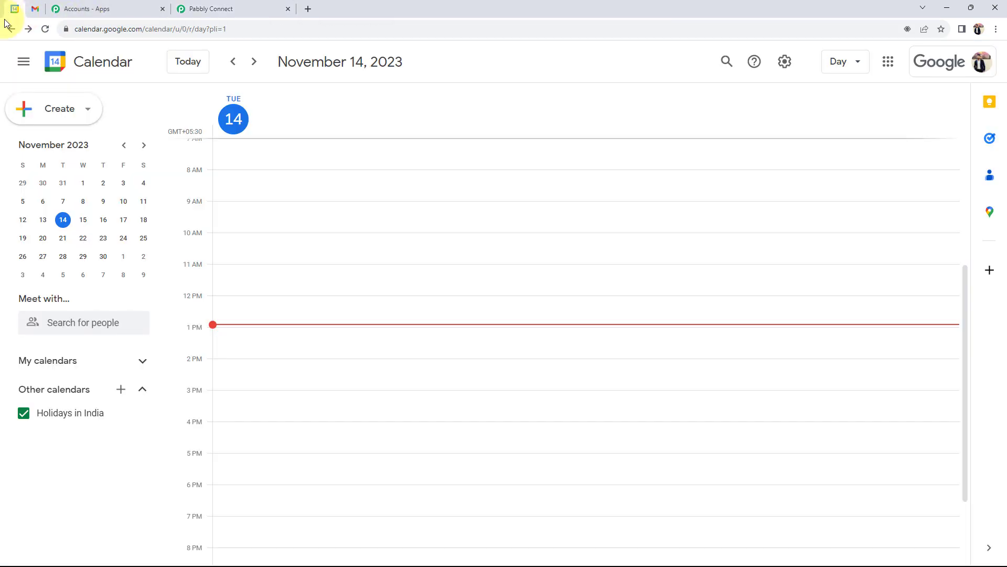
click(139, 366)
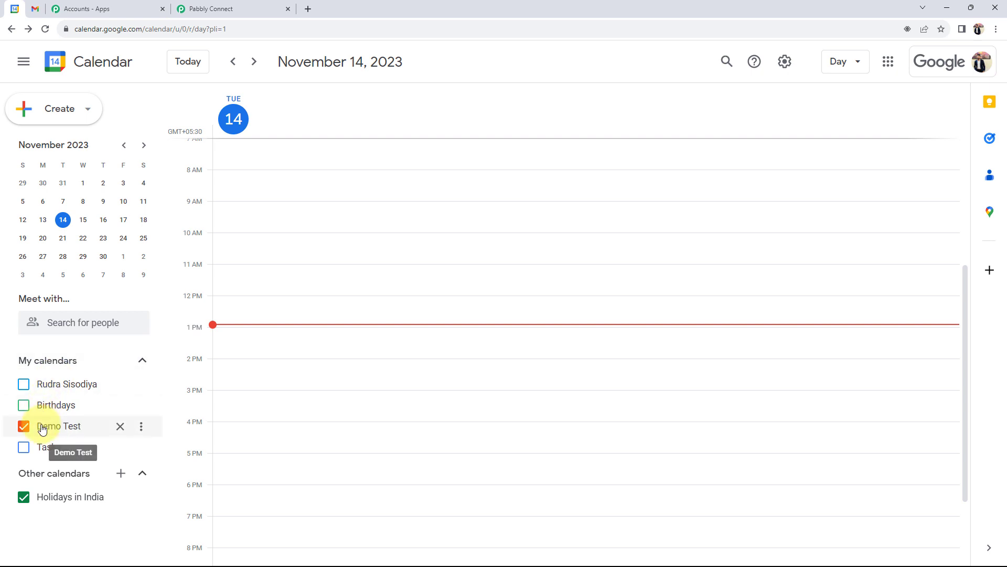
click(196, 8)
click(263, 230)
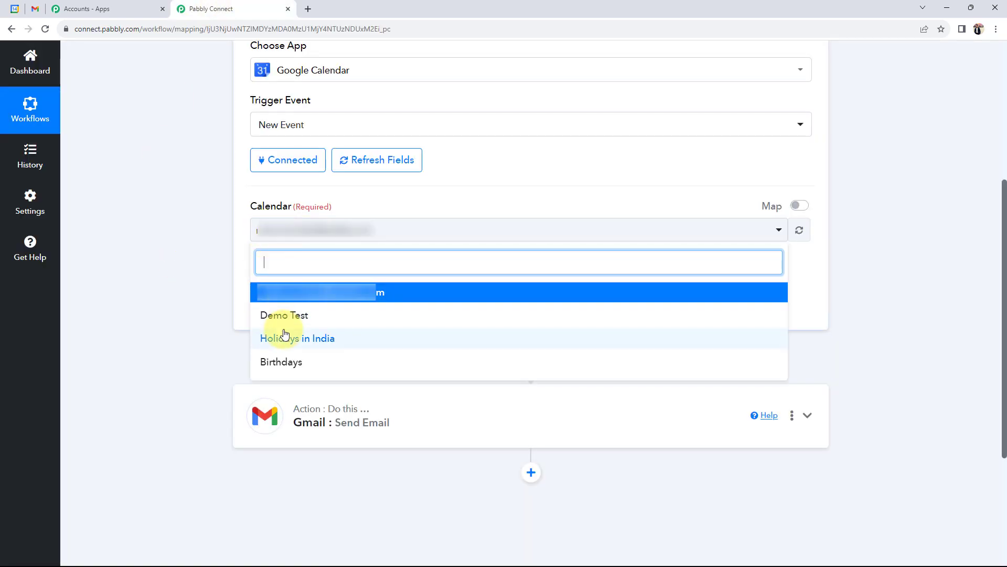
click(284, 315)
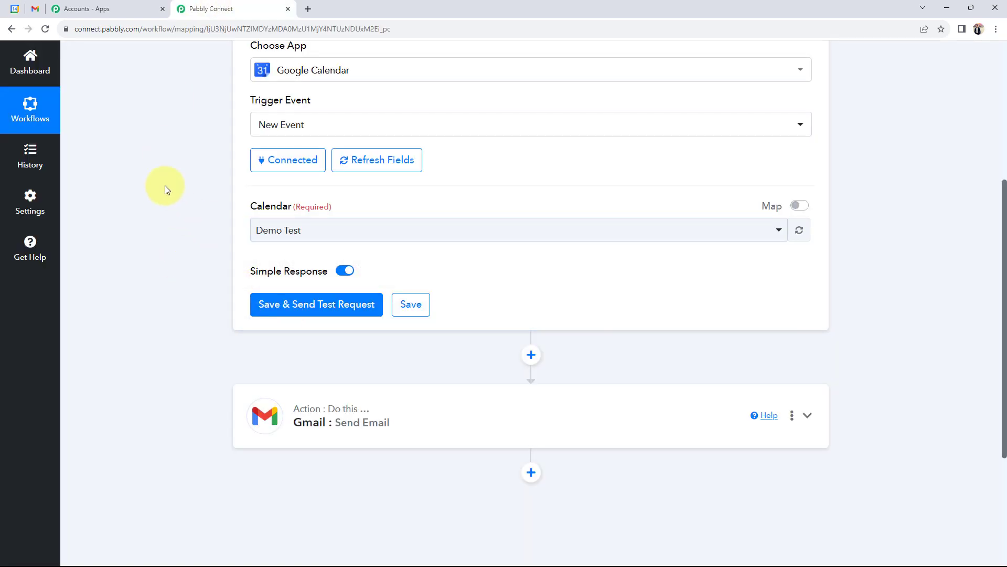
Step: Bring Google Calendar's November 14, 2023 day view back up
click(15, 8)
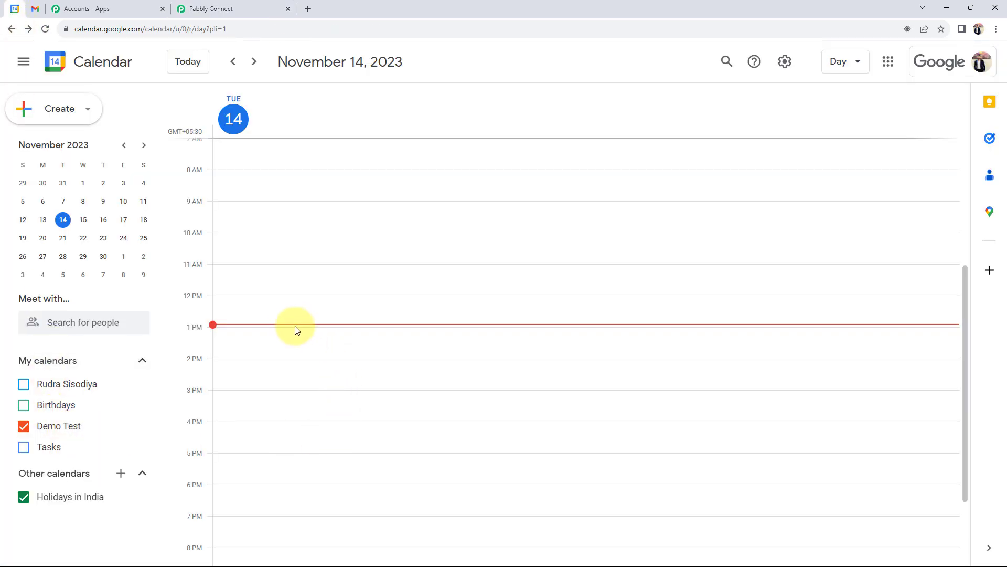
click(220, 8)
scroll(394, 252, up, 2)
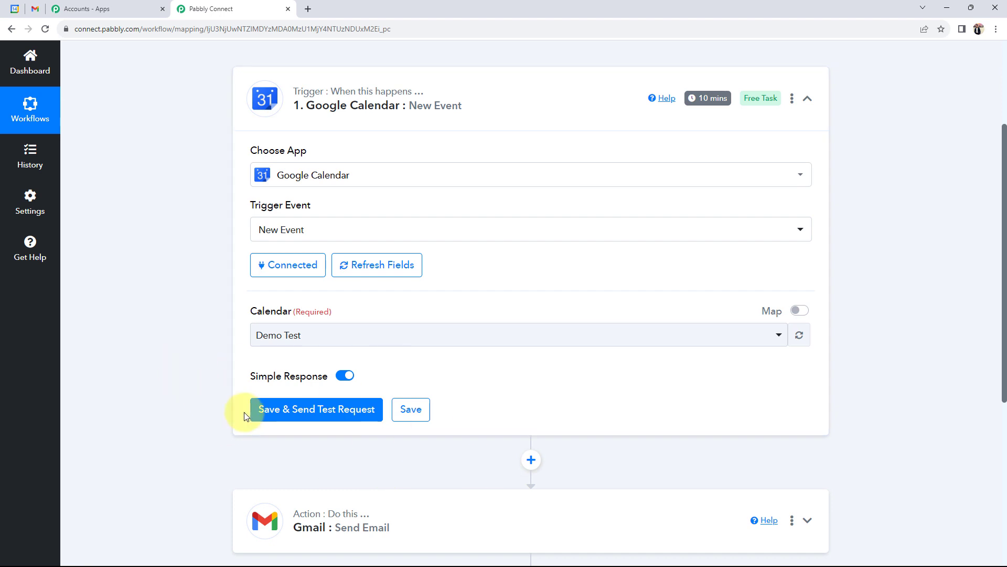
click(15, 9)
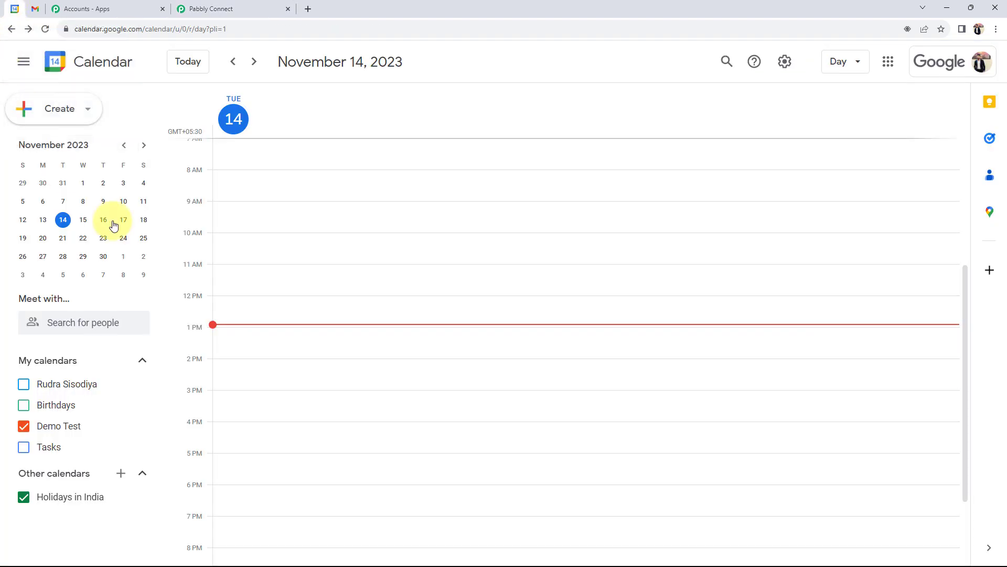
Step: Create a new event titled 'Upcoming Sales Team Meeting.' in Google Calendar
click(40, 108)
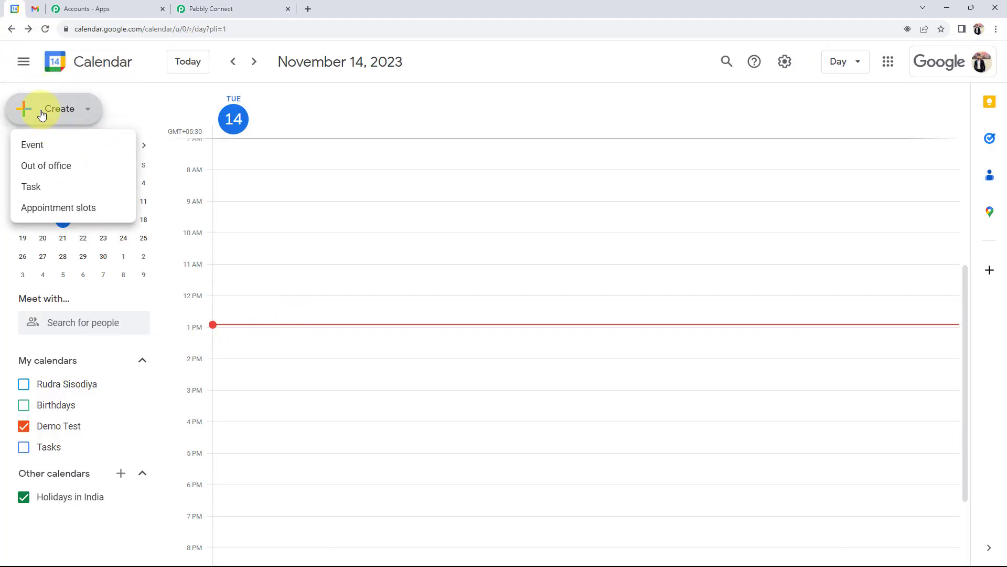
click(32, 147)
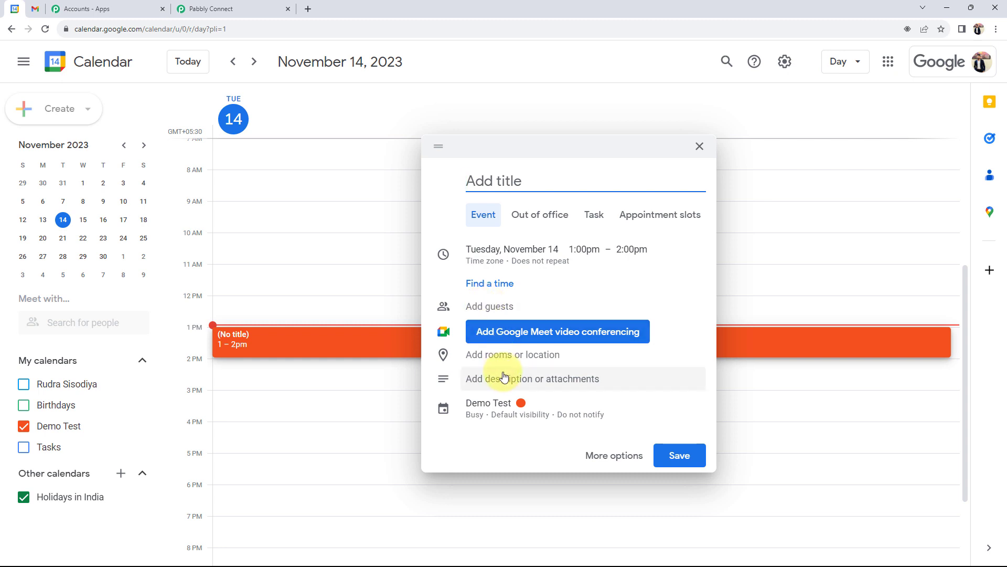
click(442, 209)
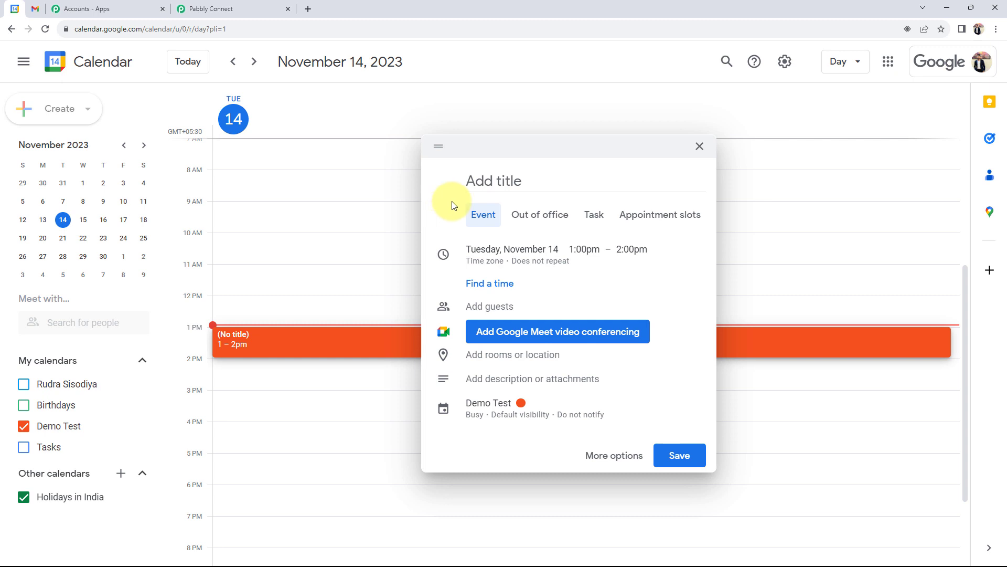
click(480, 180)
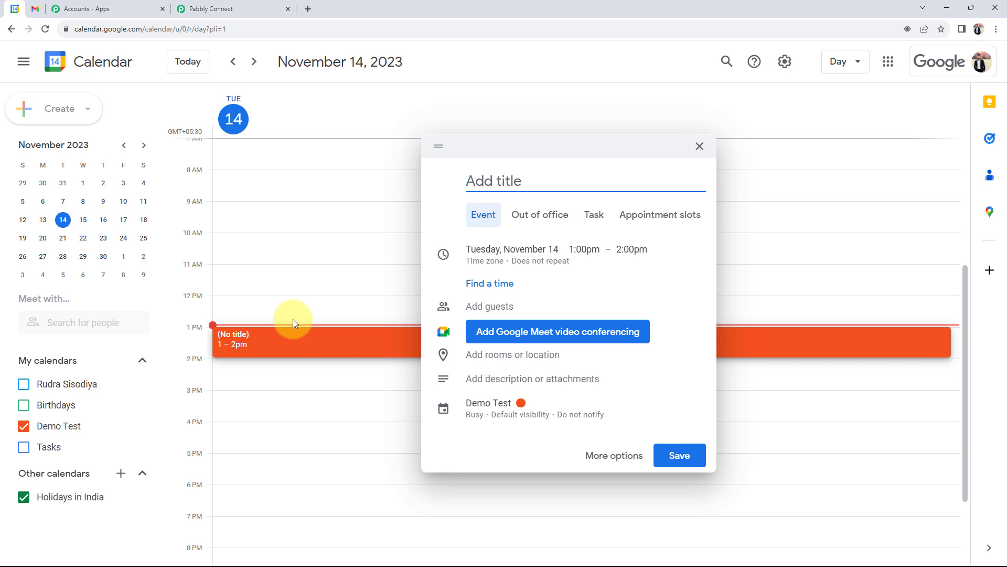
text(Upcoming Sales Team Meeting.)
Step: Schedule the event for Friday, November 17, 11:00am to 12:00pm
scroll(293, 319, up, 1)
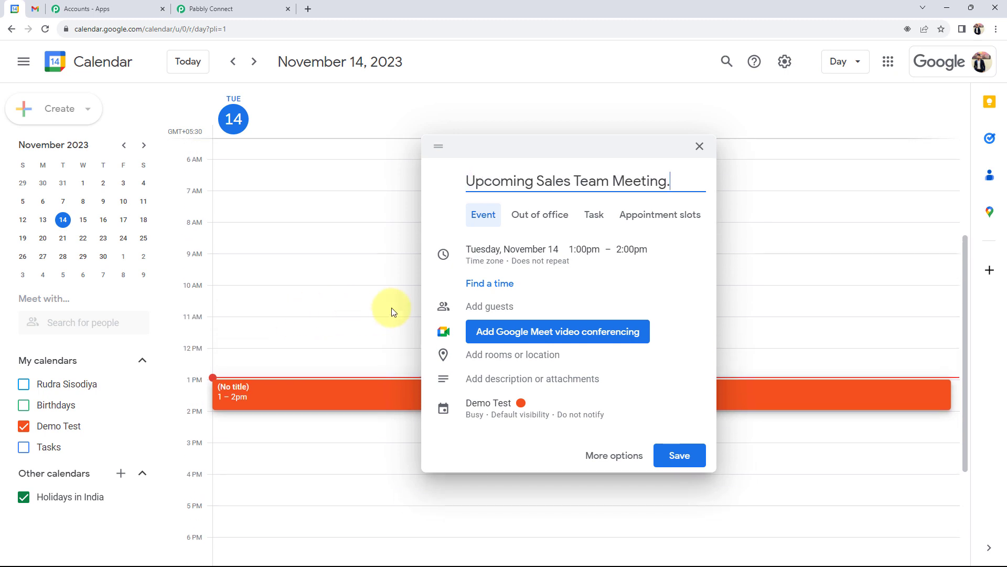
click(502, 257)
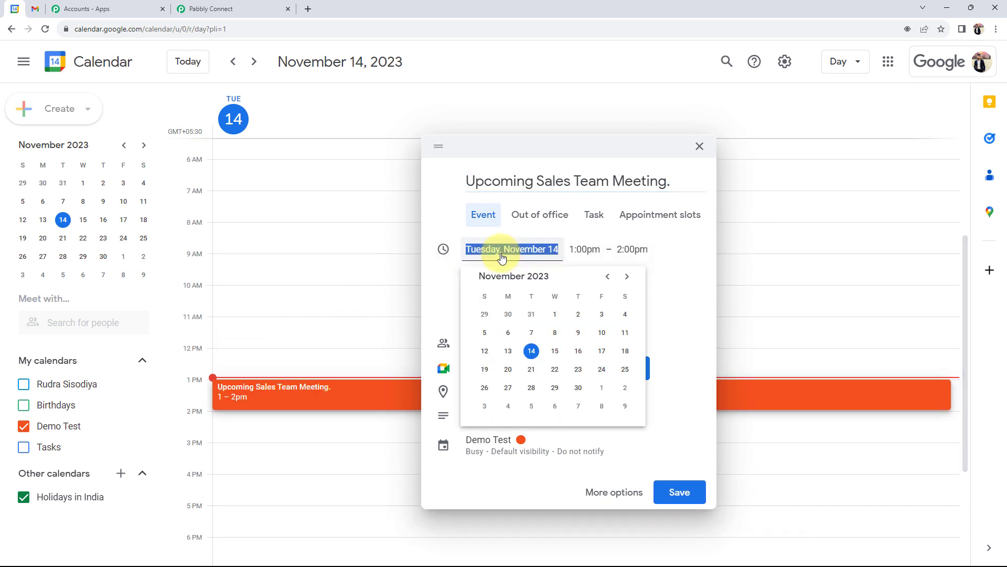
click(602, 351)
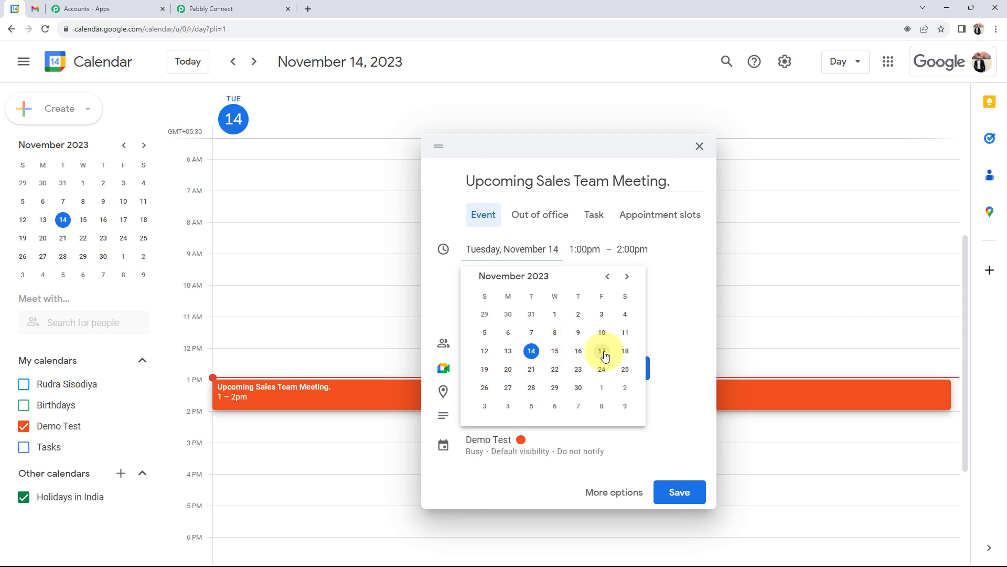
click(574, 253)
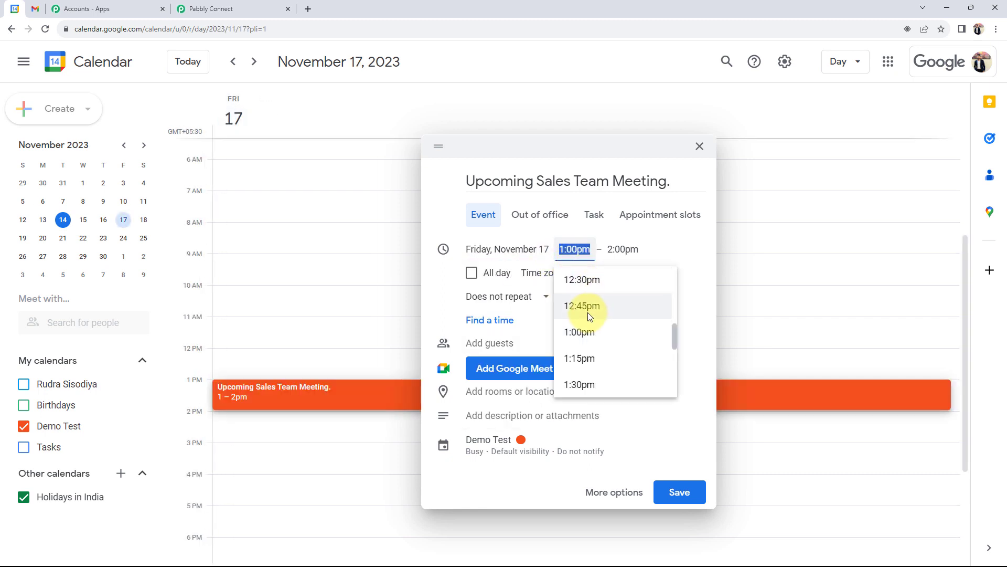
scroll(588, 313, up, 3)
click(579, 281)
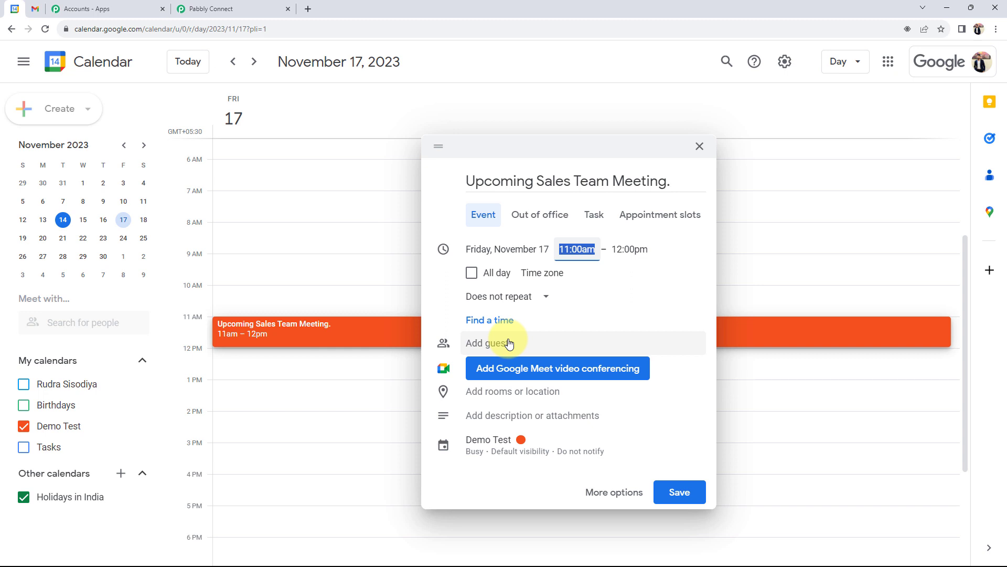
click(529, 393)
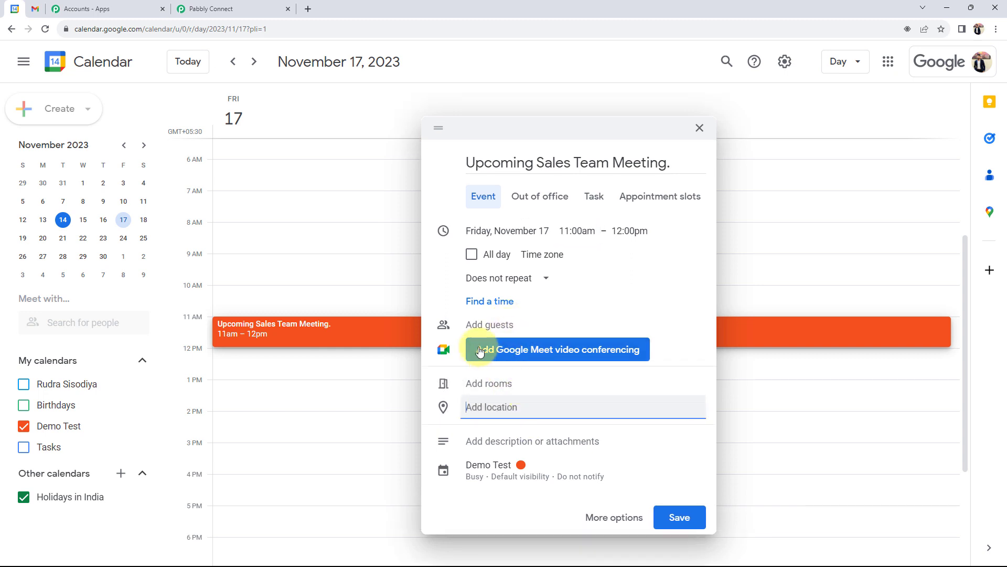
Step: Add location Bhopal, Madhya Pradesh, India and the meeting description, save, and return to Pabbly
text(bho)
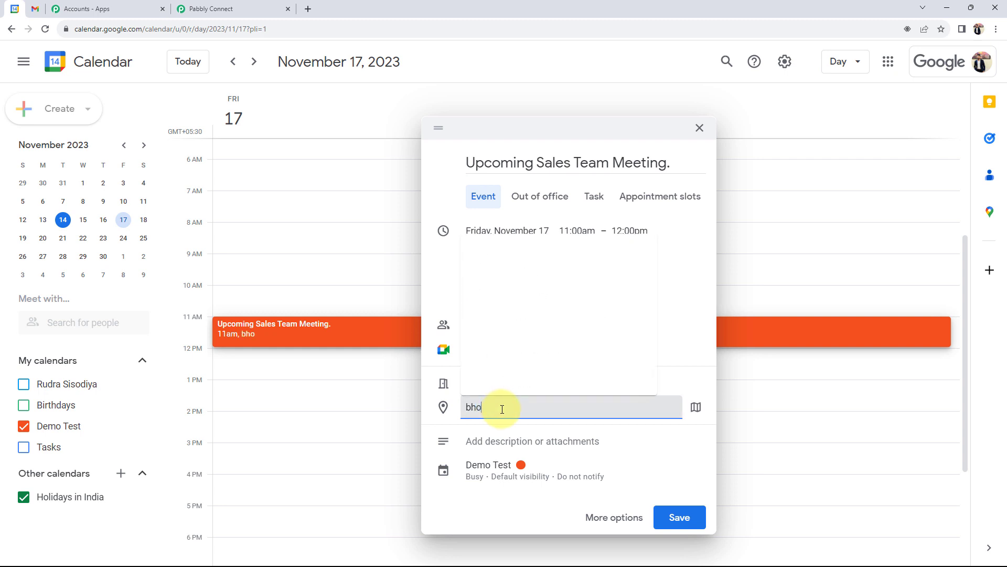
click(513, 304)
click(483, 441)
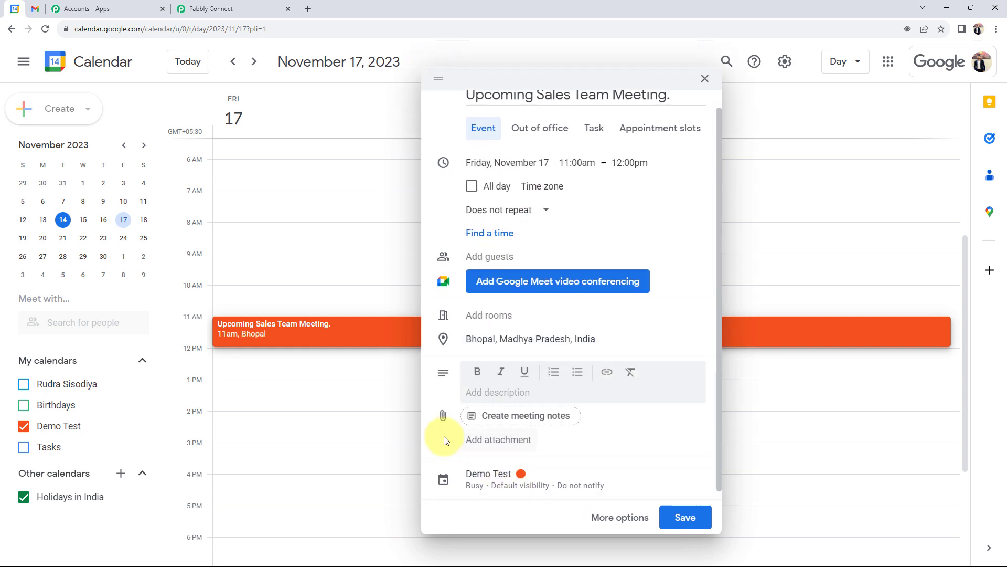
text(I hope this message finds you well. We have an important upcoming meeting that I wanted to inform you about. Please be Prepared with your Content.)
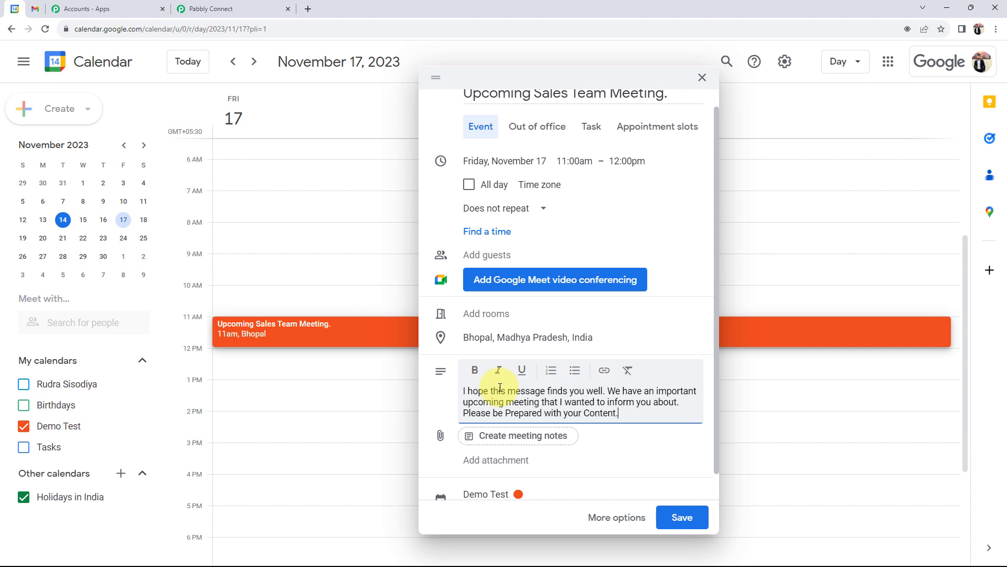
scroll(562, 393, down, 1)
click(682, 517)
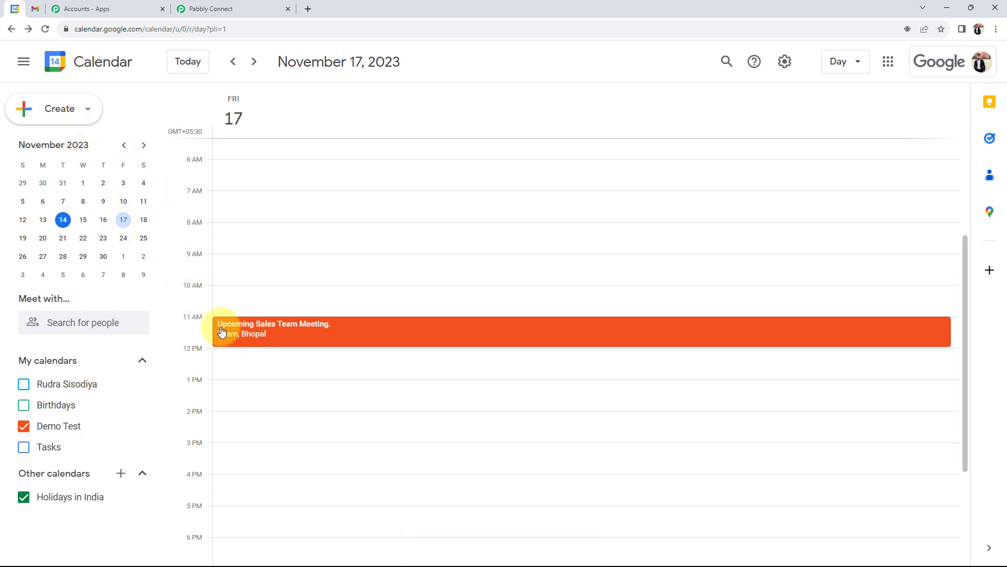
click(246, 8)
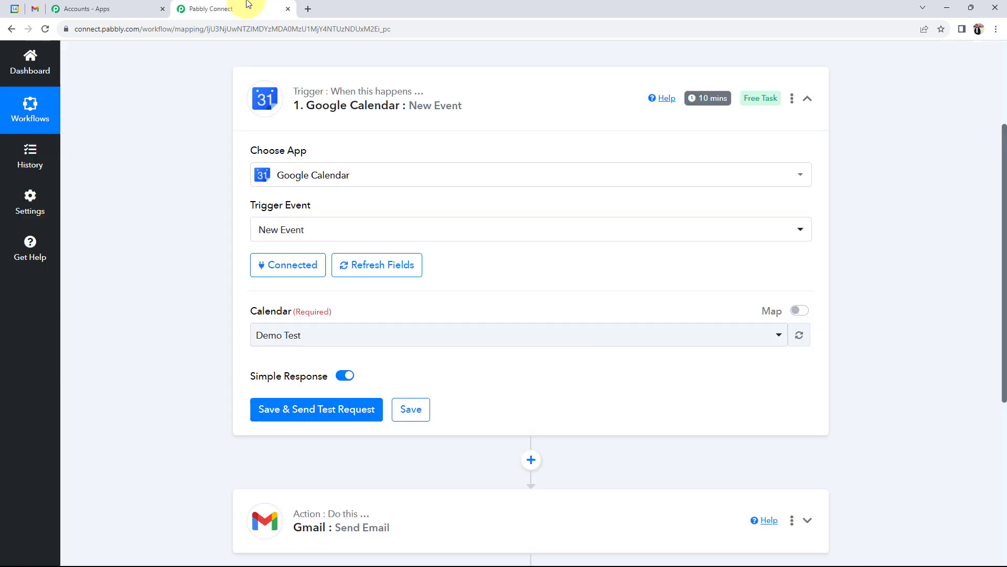
Step: Fetch the new event as trigger test data and review its title, 11:00 start and Bhopal location
click(257, 408)
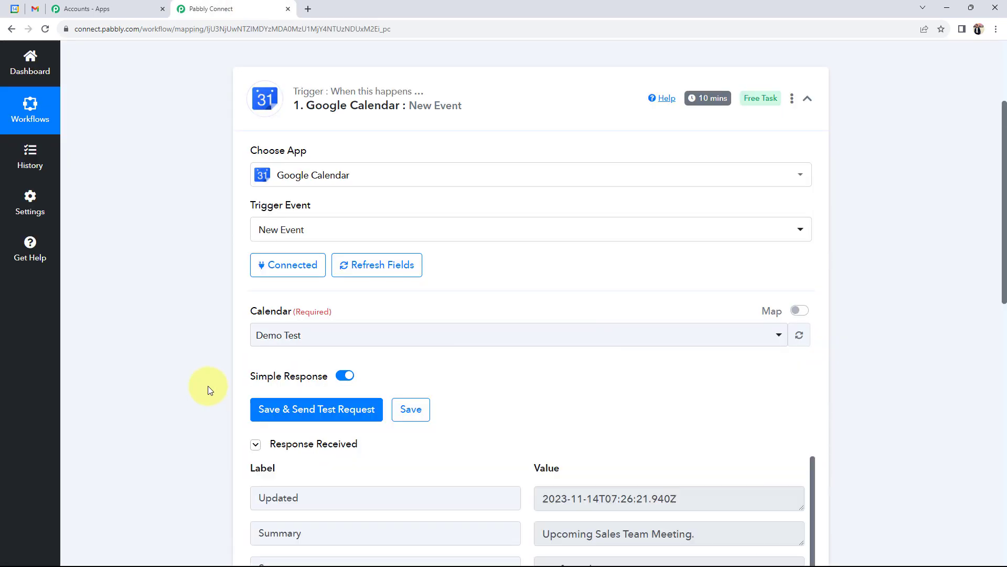
scroll(194, 354, down, 5)
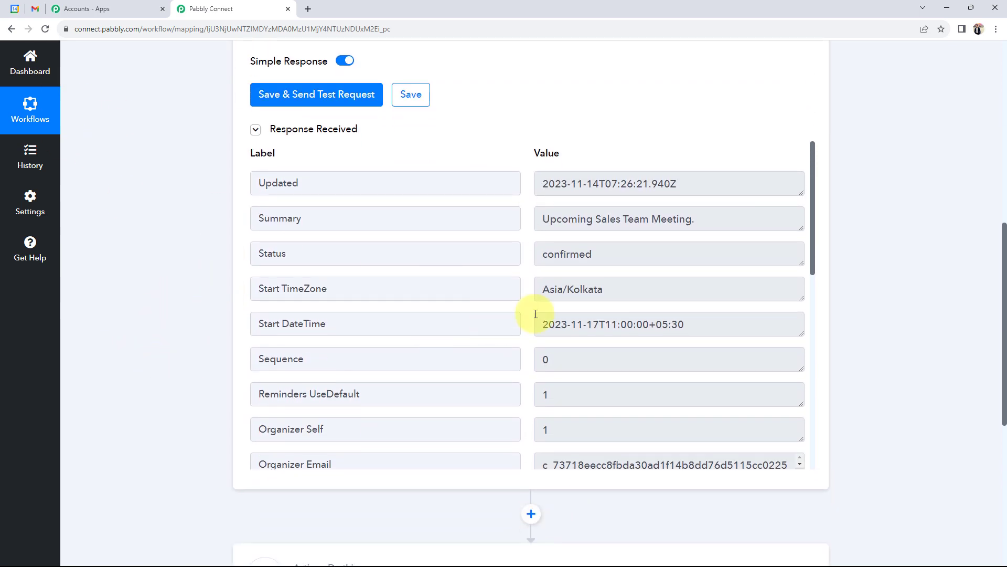
drag(711, 216, 479, 232)
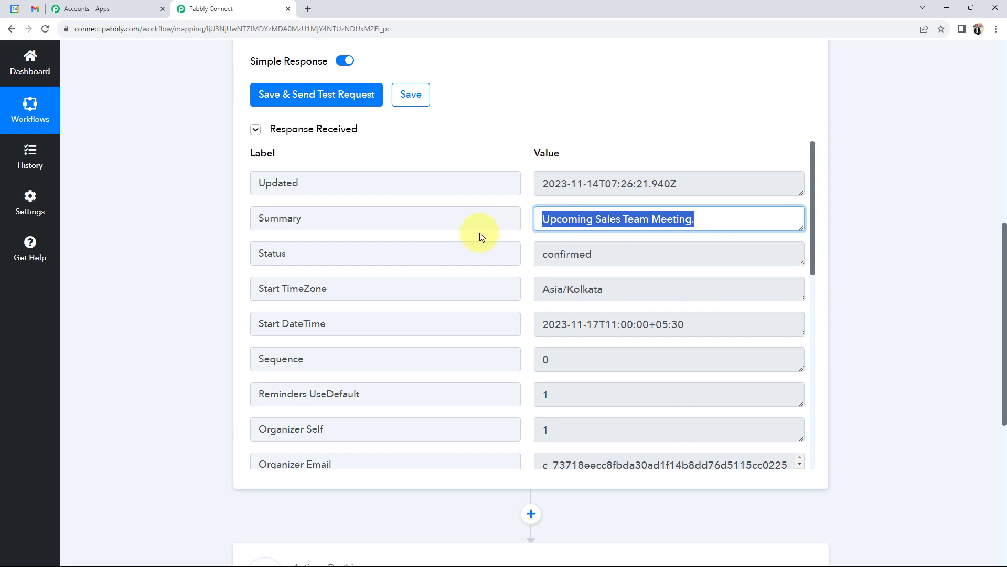
scroll(544, 294, down, 3)
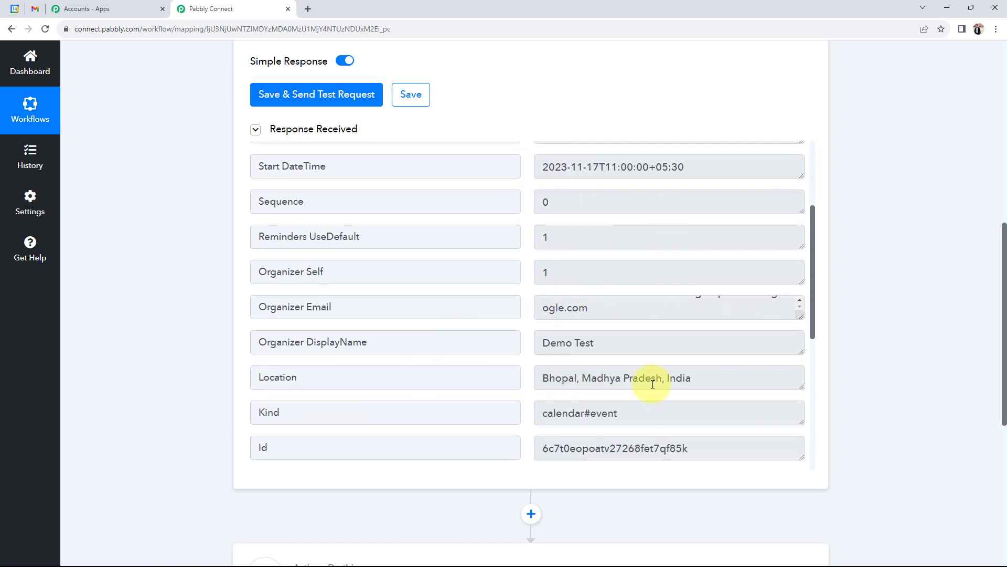
drag(715, 375, 461, 376)
drag(631, 339, 411, 337)
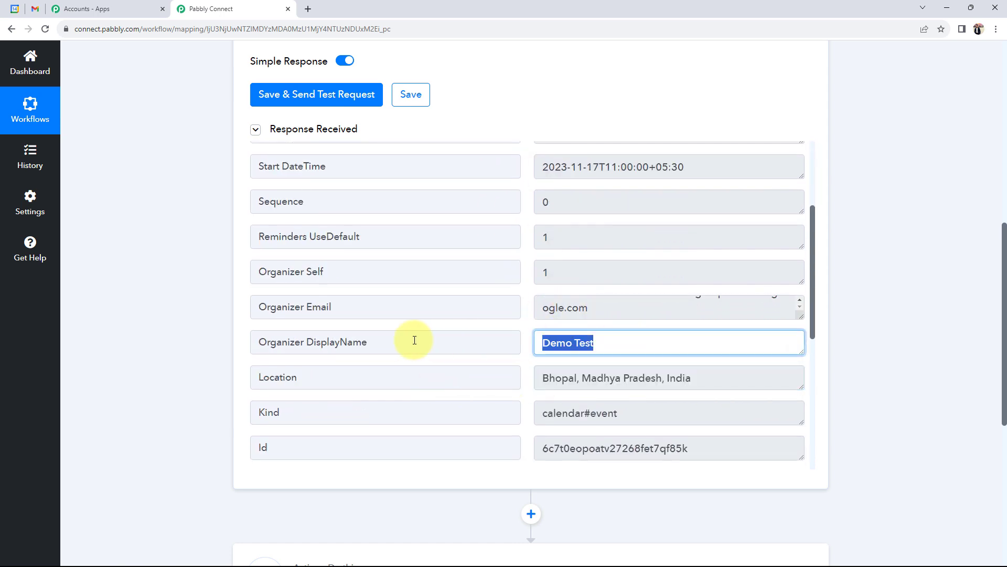
scroll(638, 382, down, 5)
scroll(549, 380, down, 1)
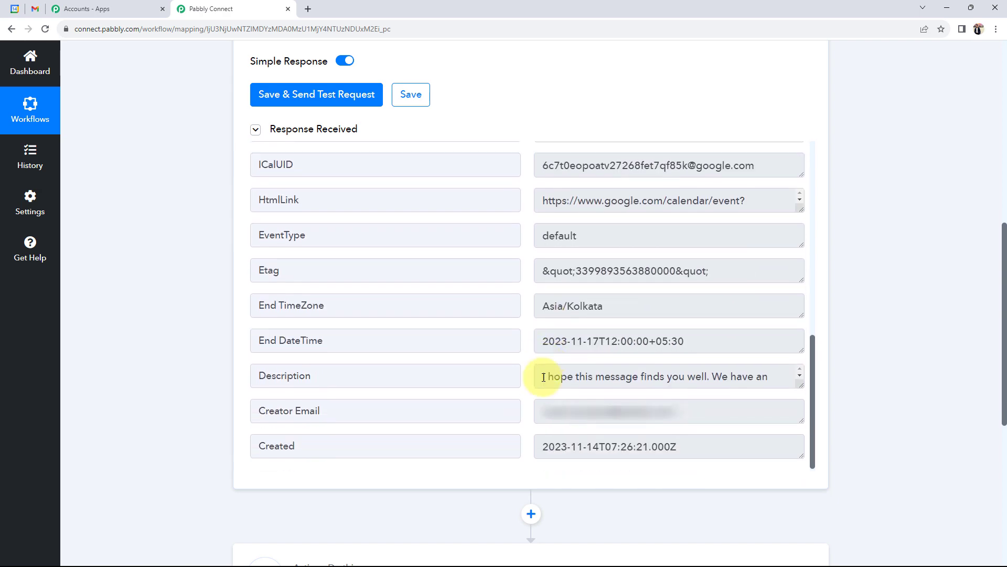
drag(540, 375, 763, 393)
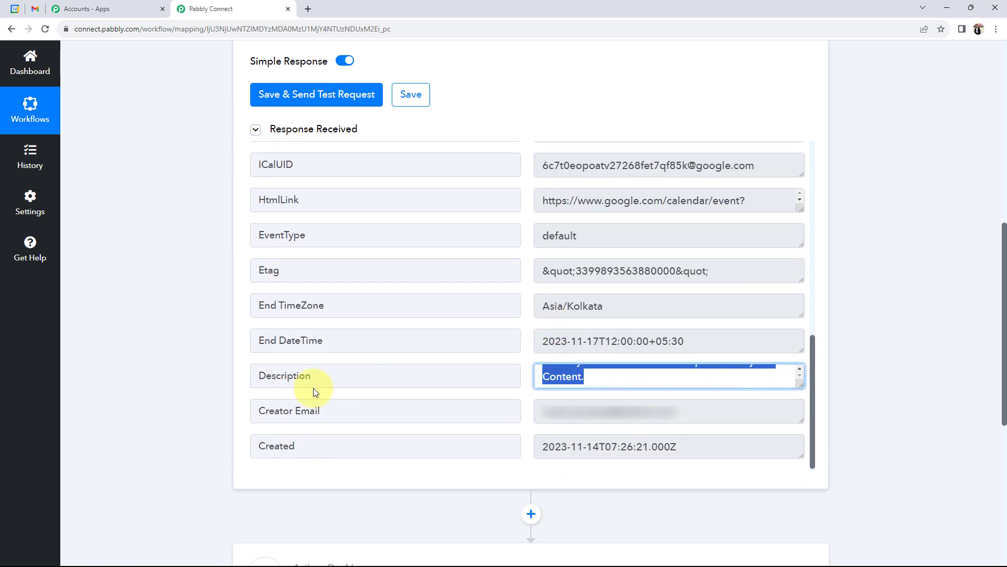
scroll(326, 382, up, 8)
scroll(591, 344, up, 2)
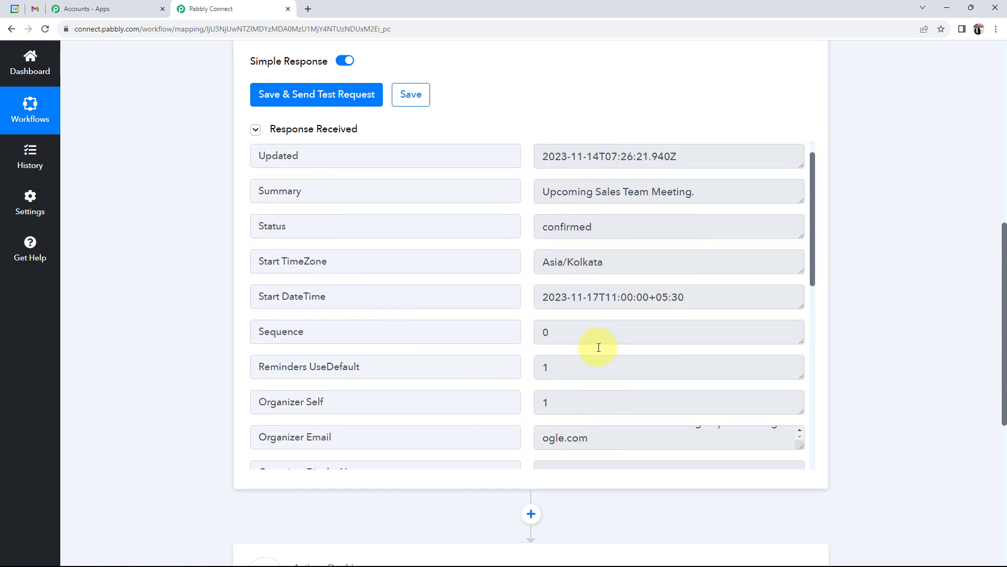
scroll(190, 365, up, 9)
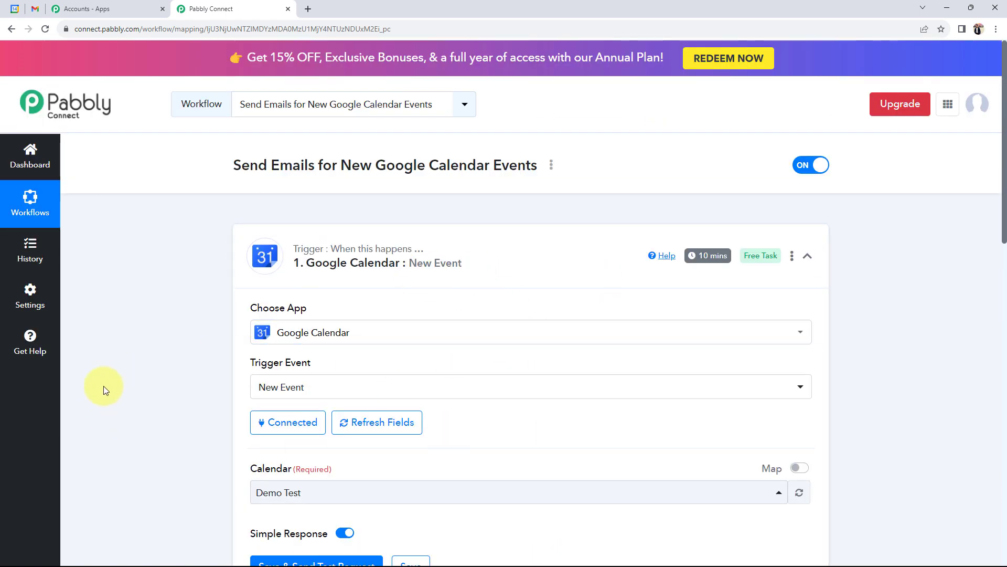
scroll(111, 387, down, 5)
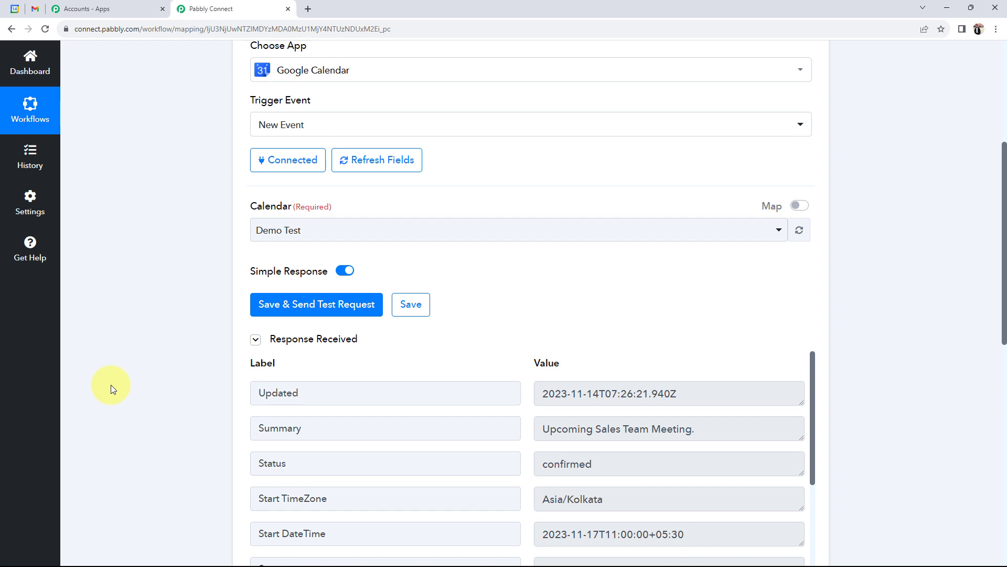
Step: Check the meeting in Google Calendar, then expand the Gmail : Send Email action step
click(14, 8)
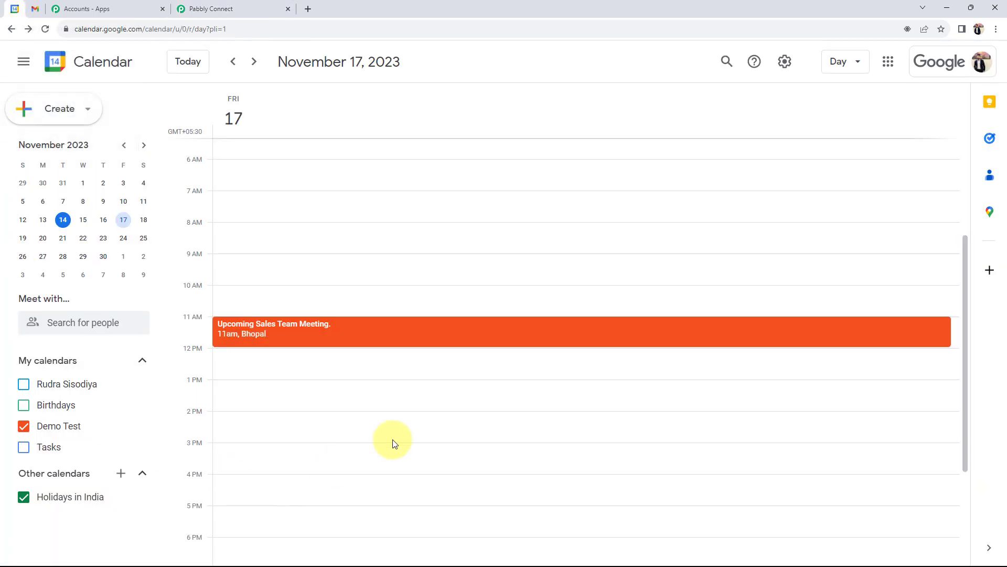
click(259, 6)
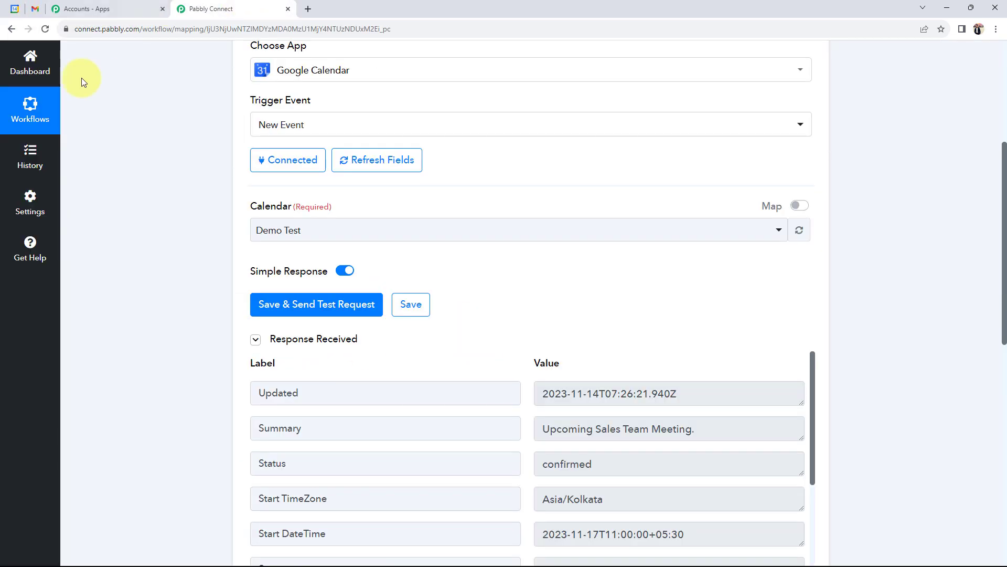
scroll(258, 451, down, 2)
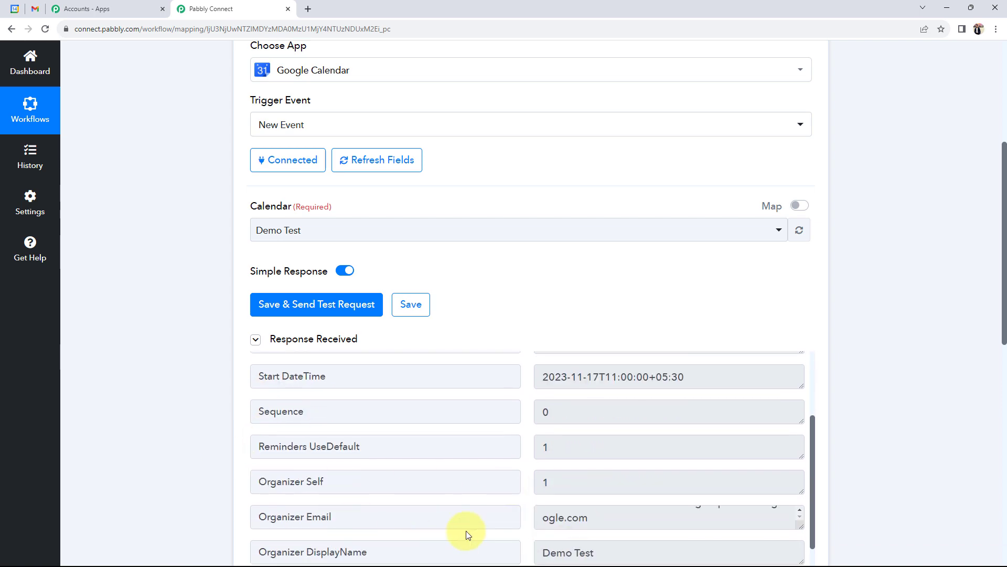
scroll(168, 458, down, 5)
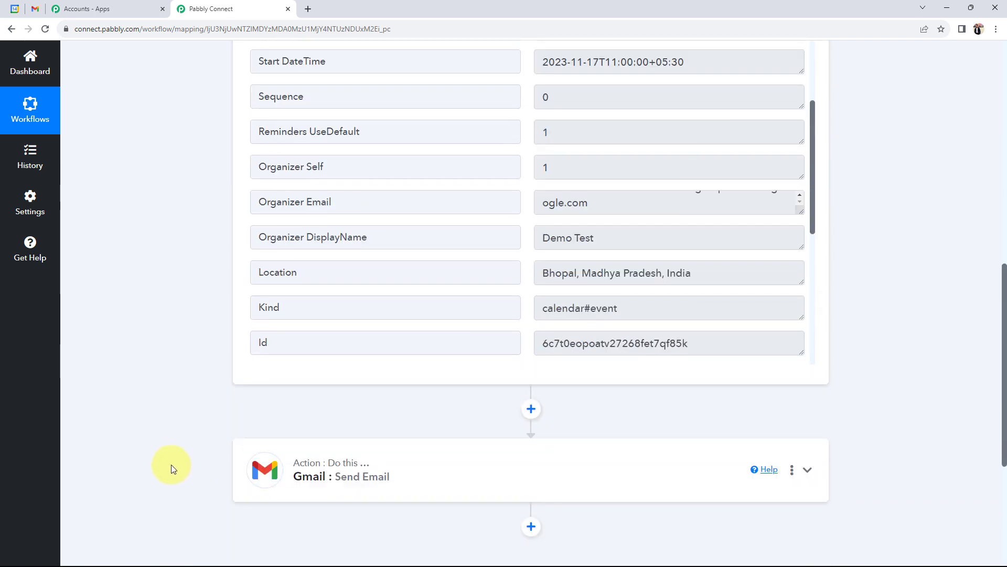
scroll(111, 345, down, 3)
scroll(112, 344, down, 1)
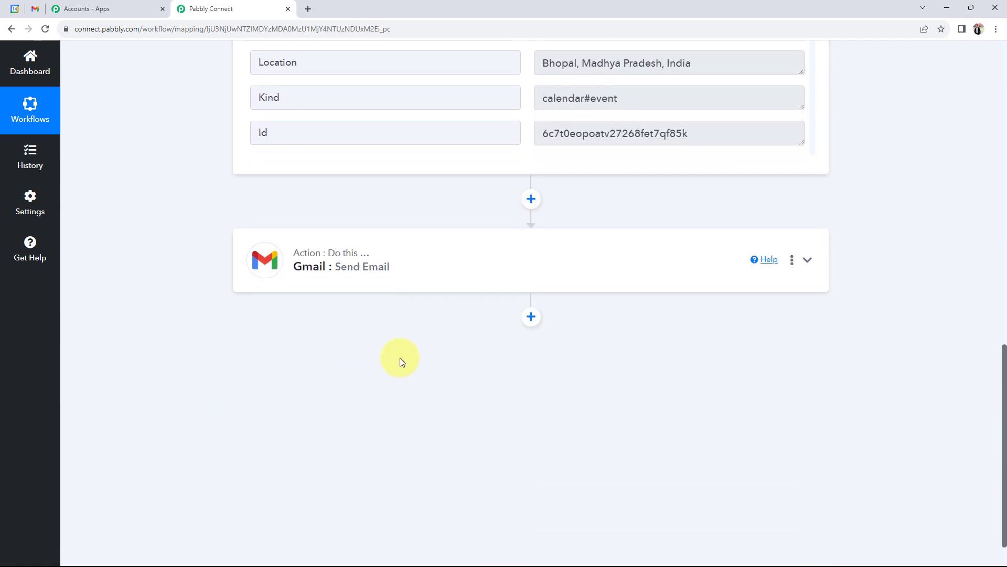
click(367, 282)
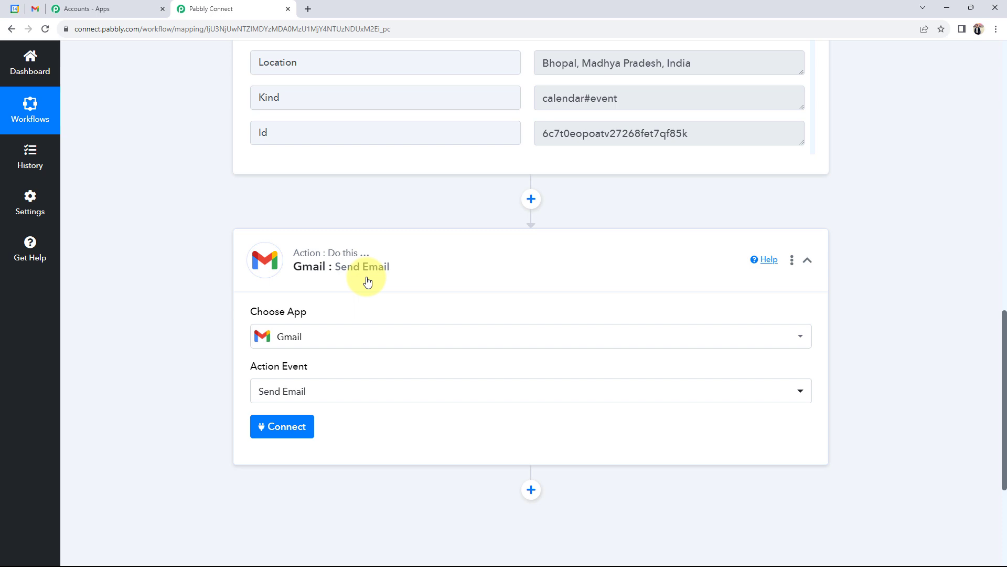
Step: Add a new Gmail connection to the Send Email action and authorize the chosen Google account
click(269, 435)
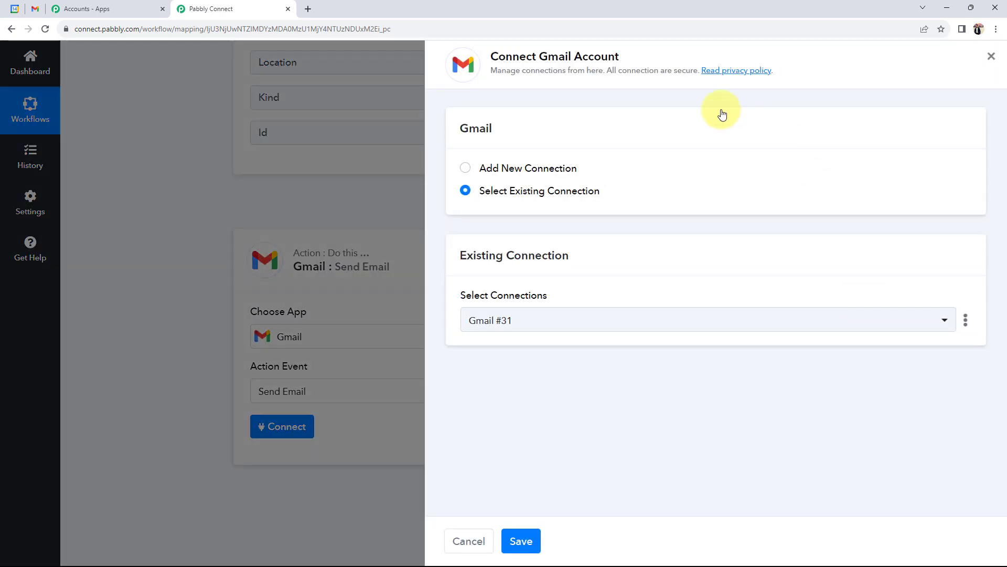
drag(540, 57, 719, 67)
click(465, 166)
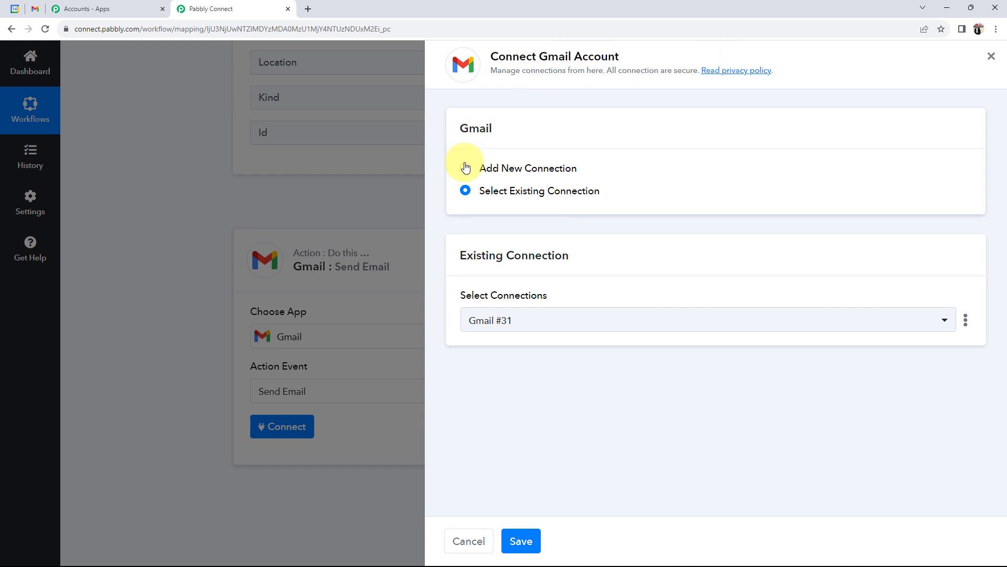
click(481, 310)
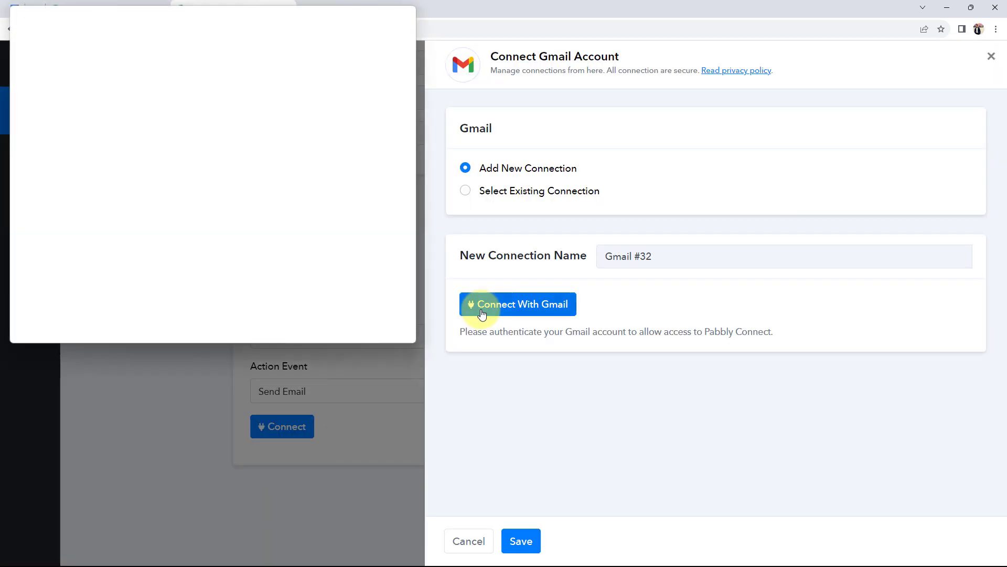
click(190, 204)
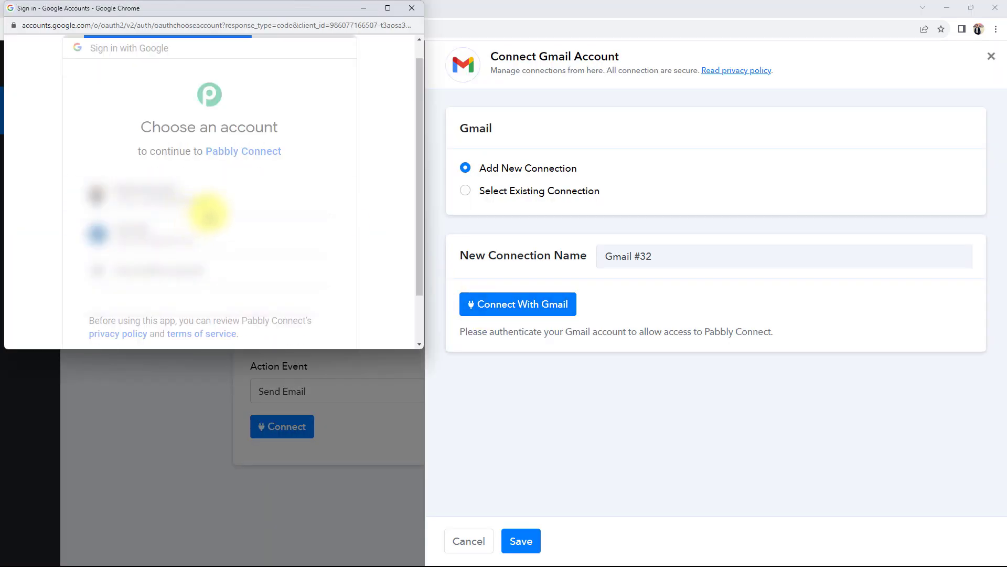
scroll(209, 216, down, 4)
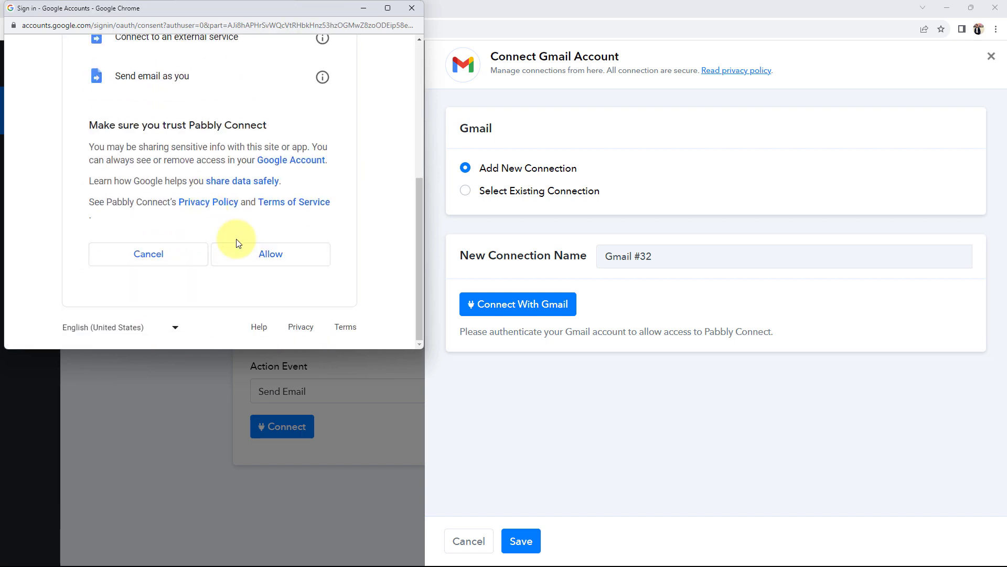
click(231, 296)
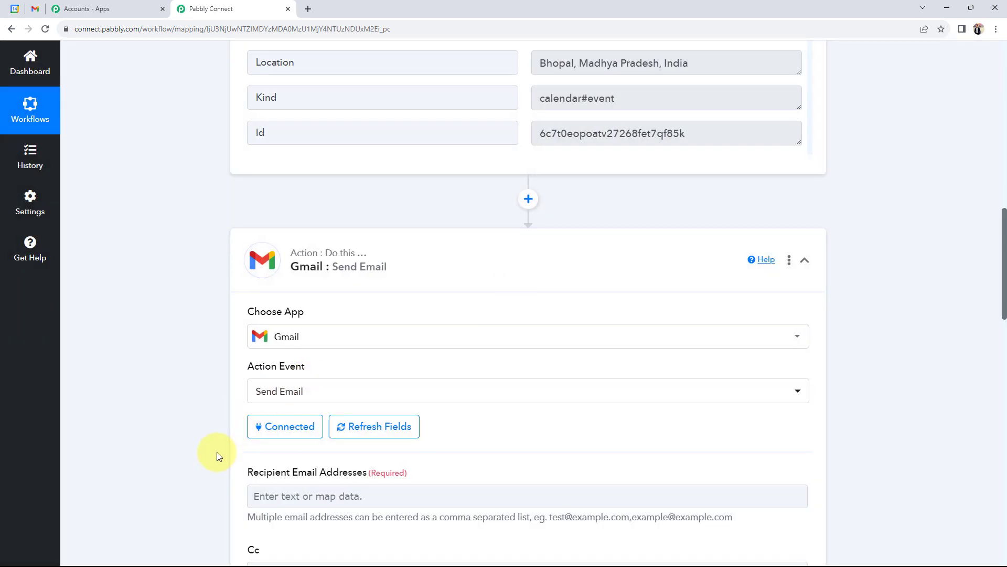
Step: Enter the recipient's e-mail address in the Recipient Email Addresses field
scroll(216, 452, down, 7)
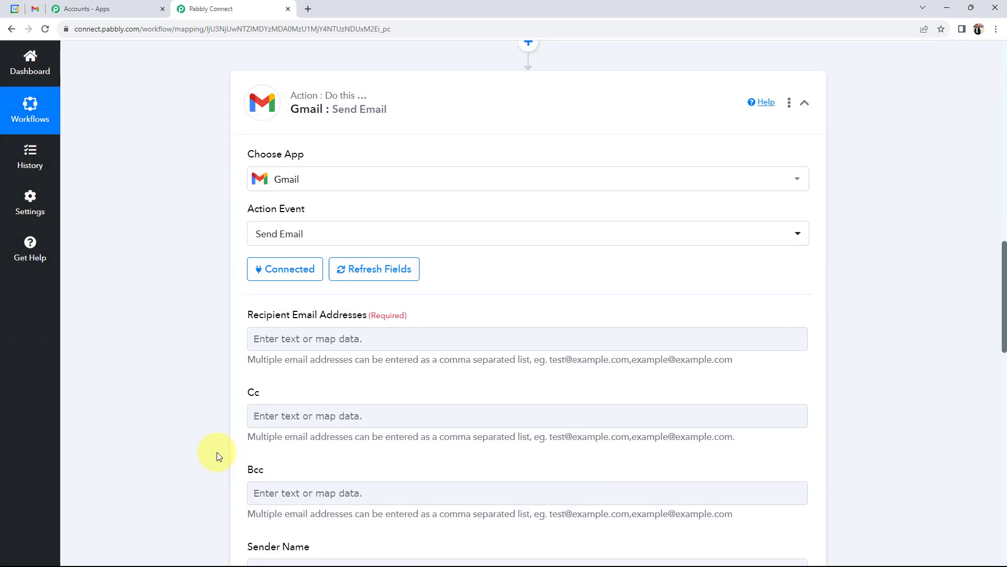
drag(234, 103, 415, 105)
click(191, 169)
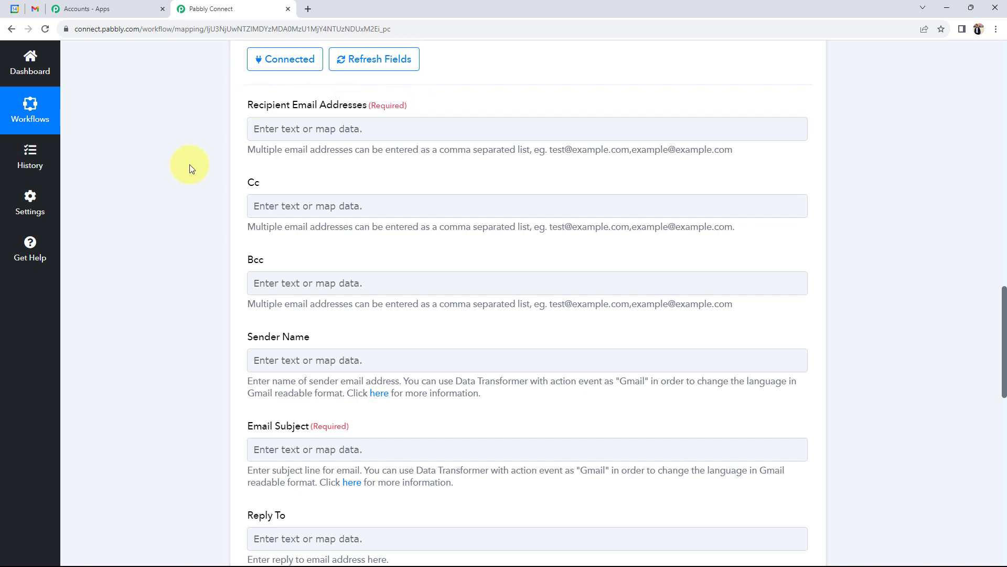
click(373, 130)
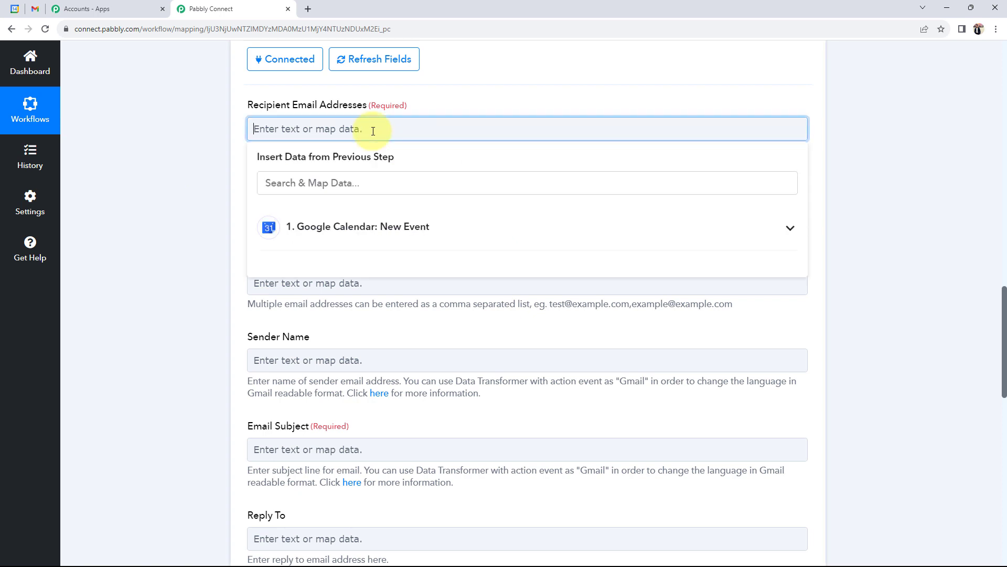
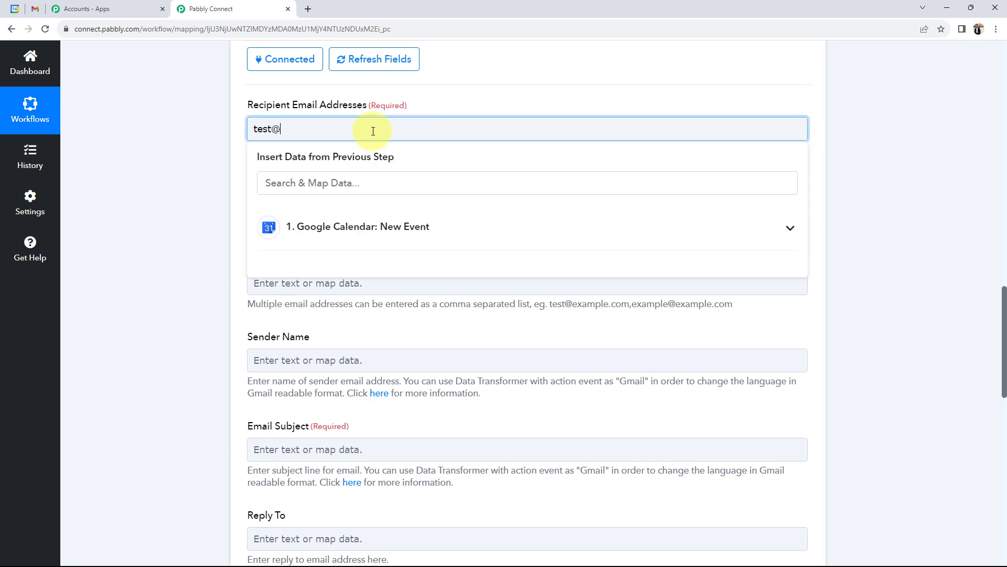
click(217, 181)
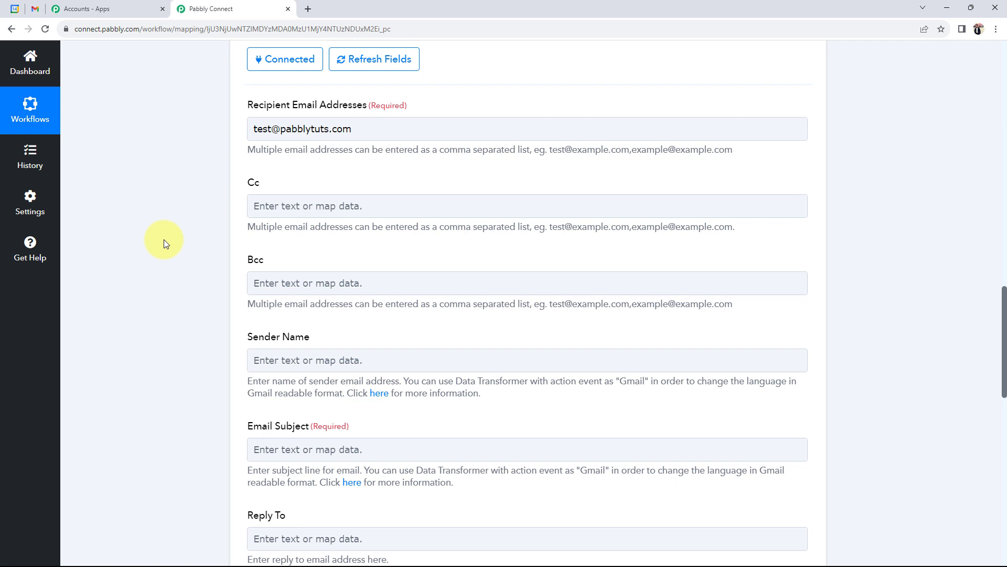
Step: Set the Sender Name to 'Team Lead'
scroll(165, 239, down, 2)
click(275, 257)
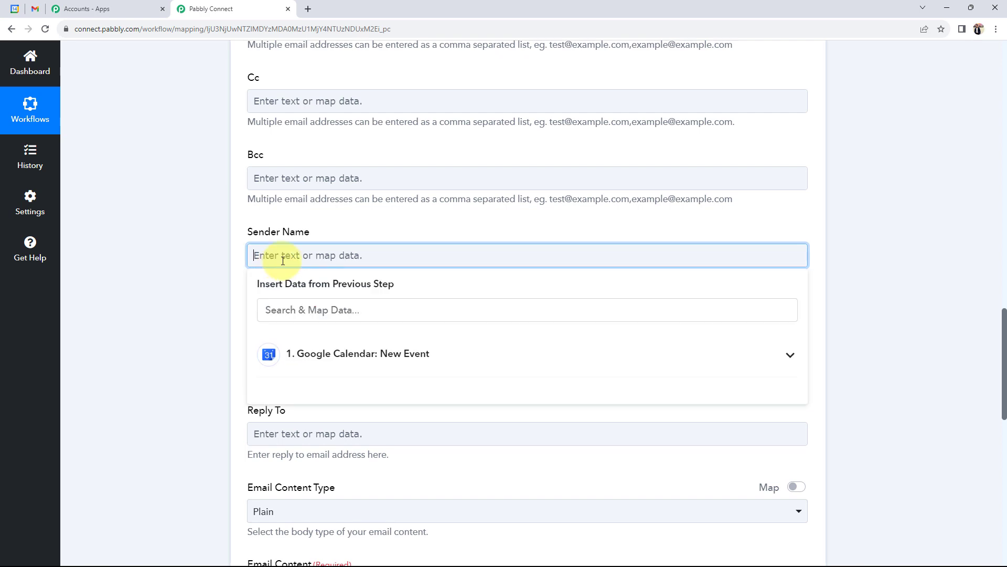
text(Team Lead)
click(172, 309)
scroll(178, 320, down, 3)
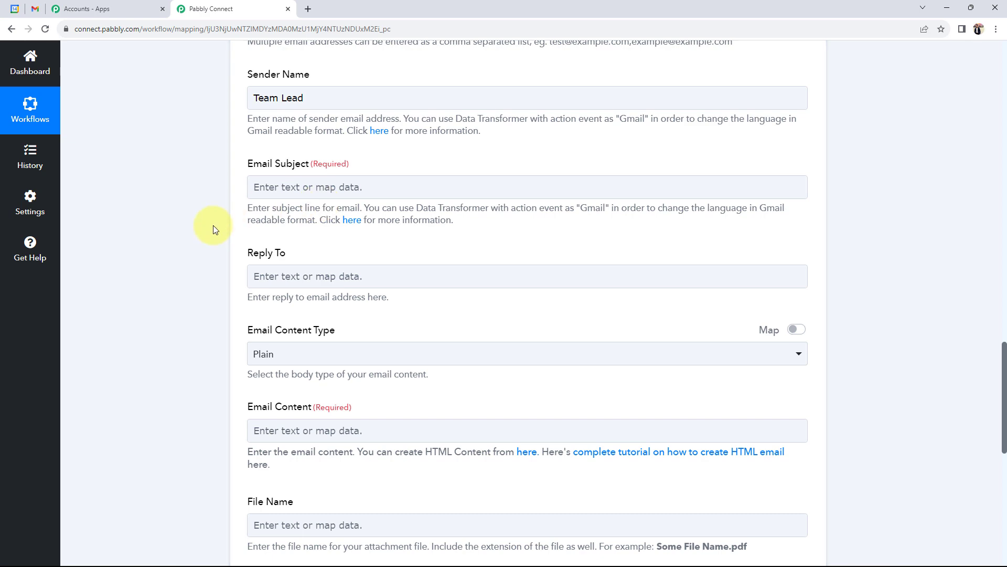
Step: Map the Email Subject to the Google Calendar event's Summary, then switch to the Google Calendar tab
scroll(213, 230, up, 15)
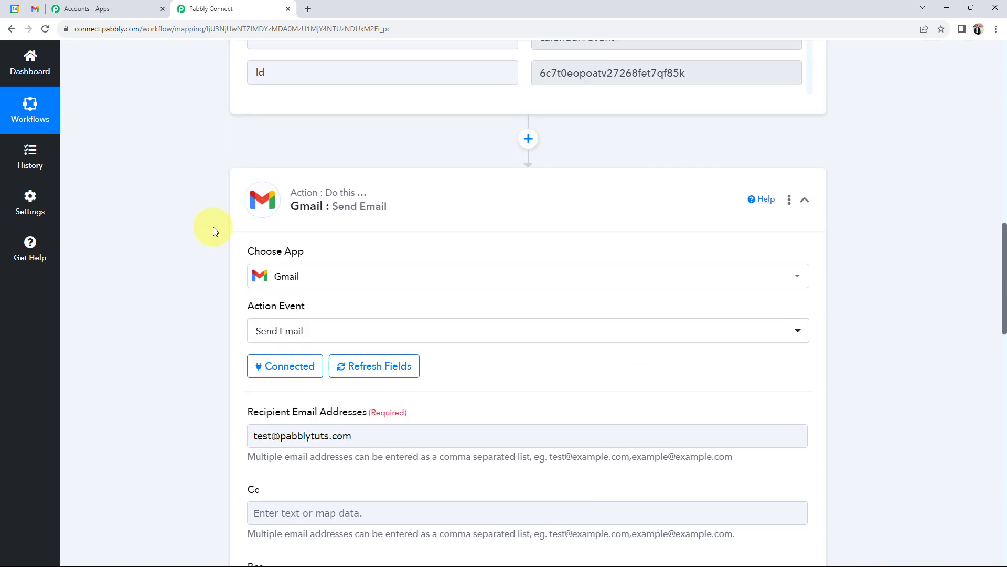
scroll(713, 183, up, 10)
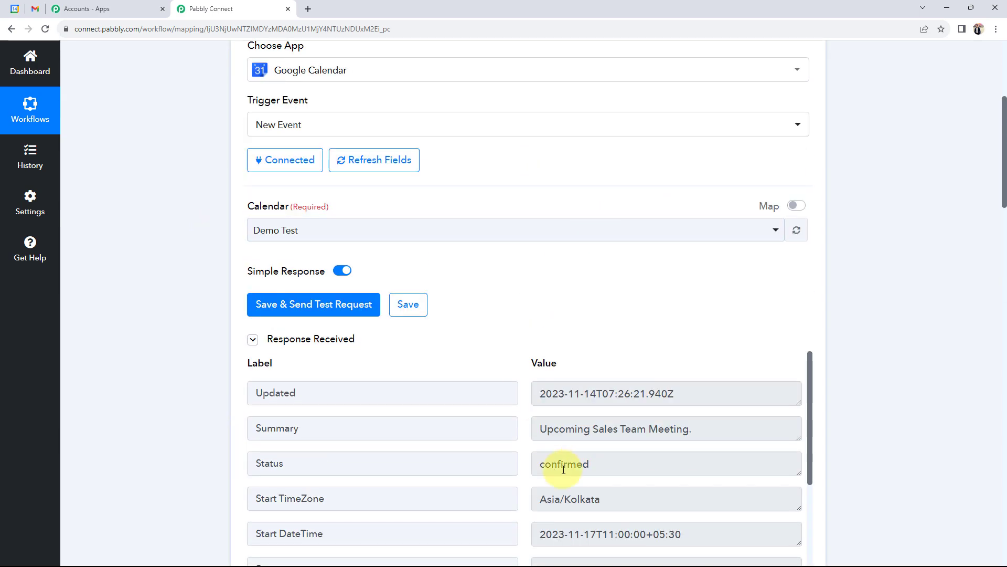
drag(711, 434, 312, 487)
scroll(173, 376, down, 15)
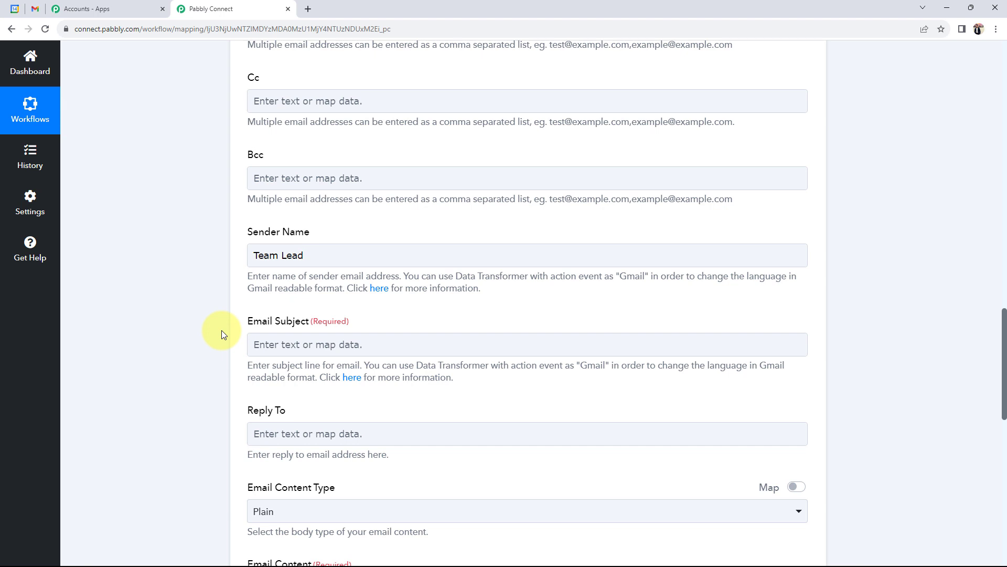
scroll(427, 349, down, 2)
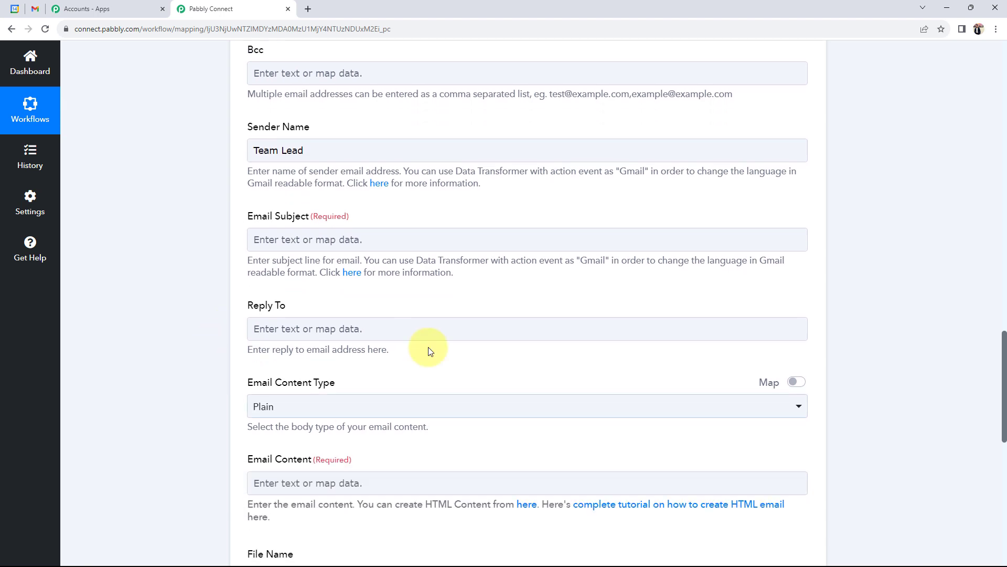
click(267, 237)
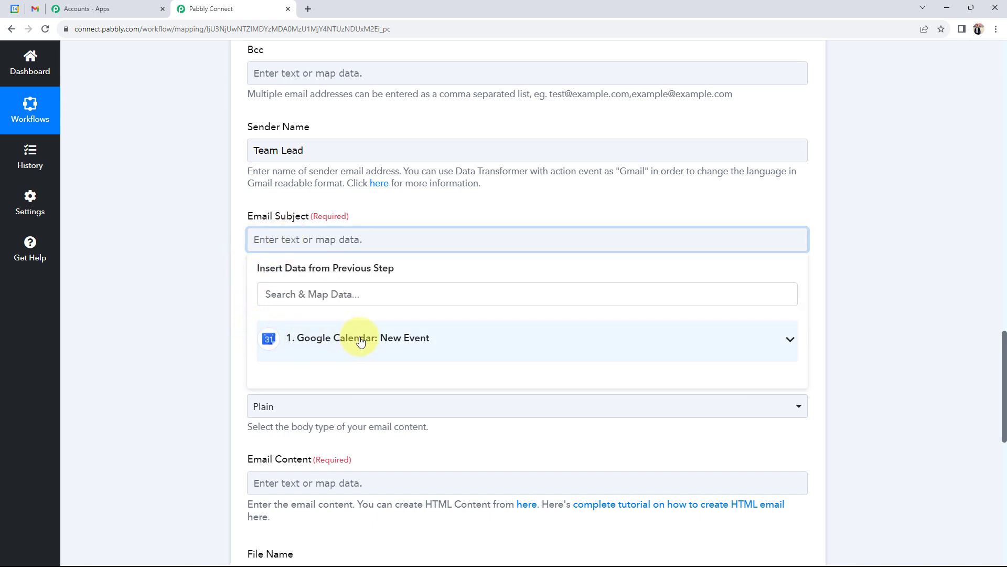
click(790, 340)
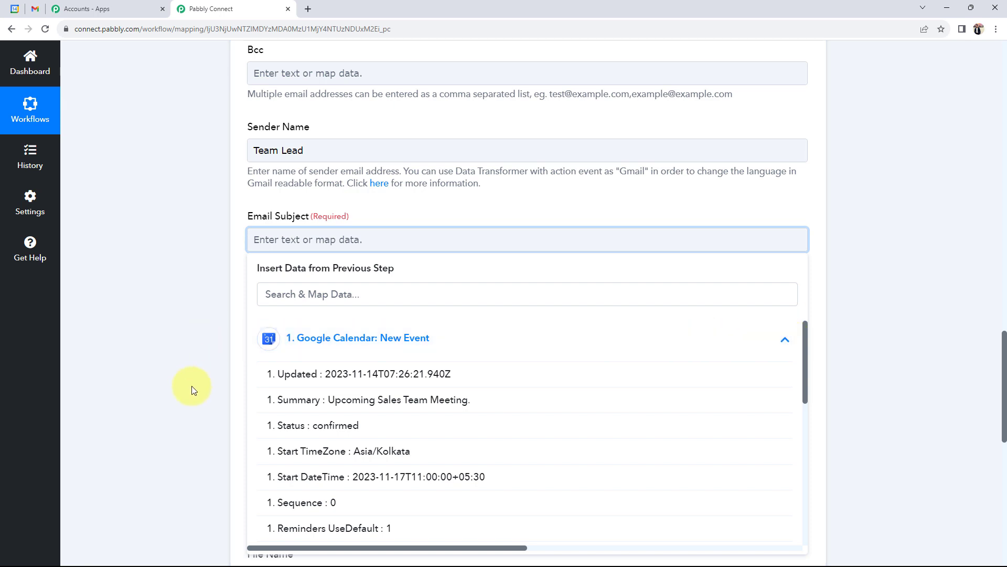
click(357, 401)
click(160, 310)
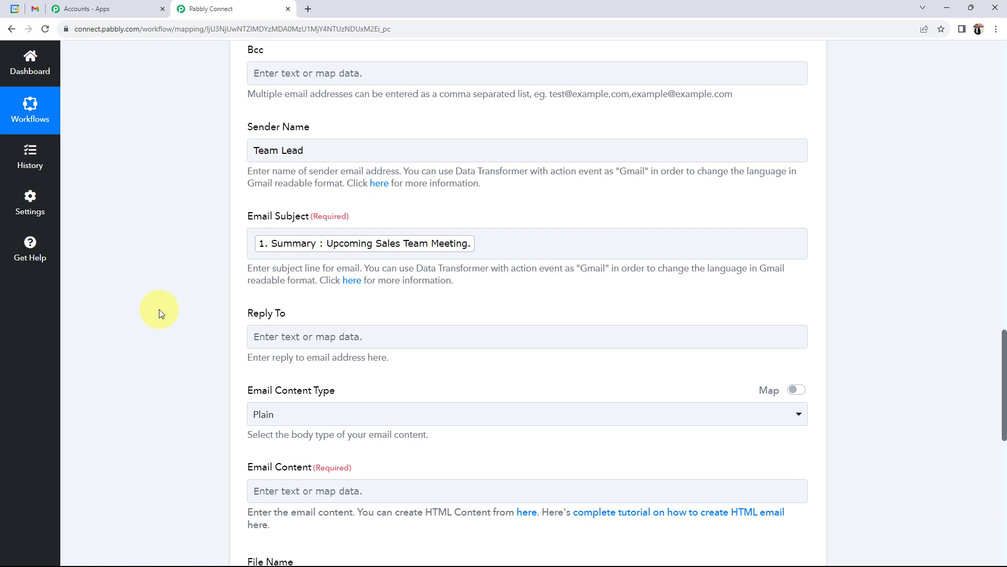
click(14, 9)
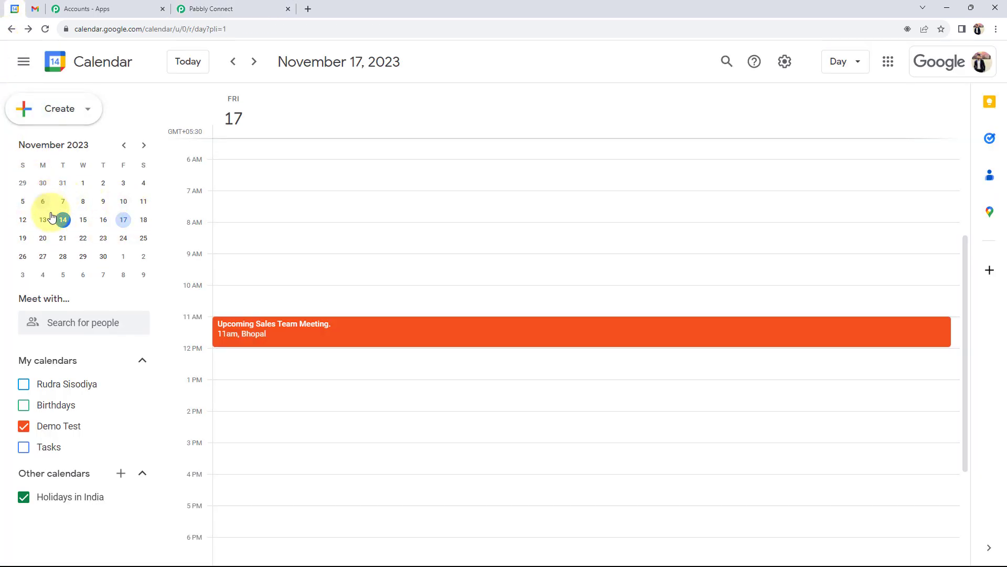
Step: Review the Nov 17 sales meeting in Google Calendar and return to the Pabbly Connect workflow
click(206, 9)
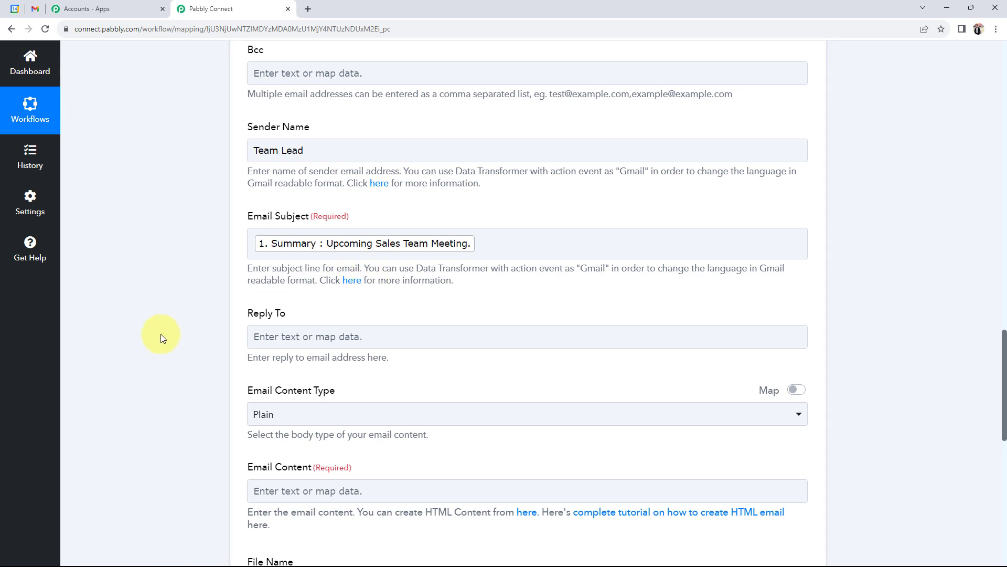
Step: Start the email body with 'Dear Employee,' followed by the mapped event Description
scroll(164, 338, down, 4)
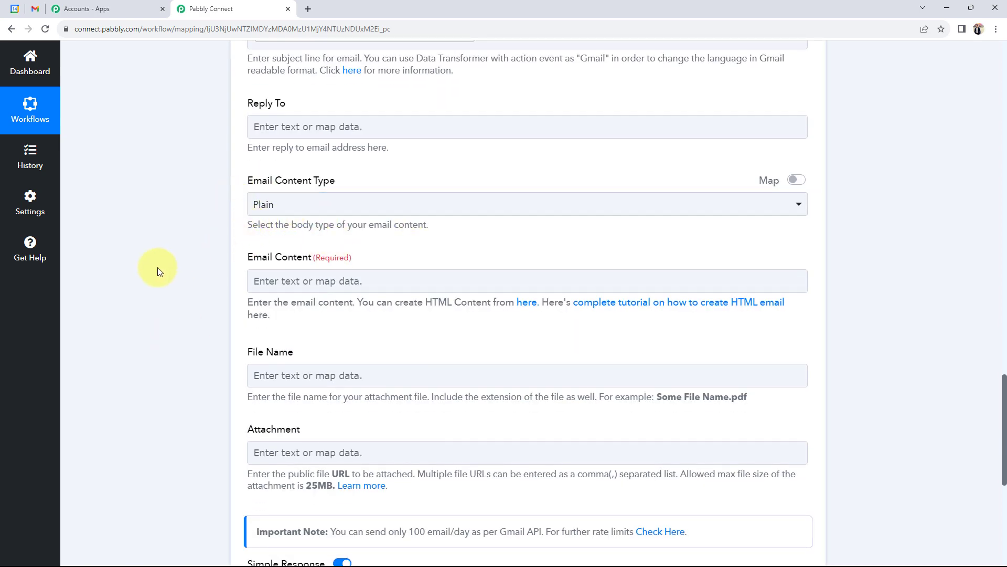
scroll(157, 270, down, 2)
drag(241, 153, 297, 155)
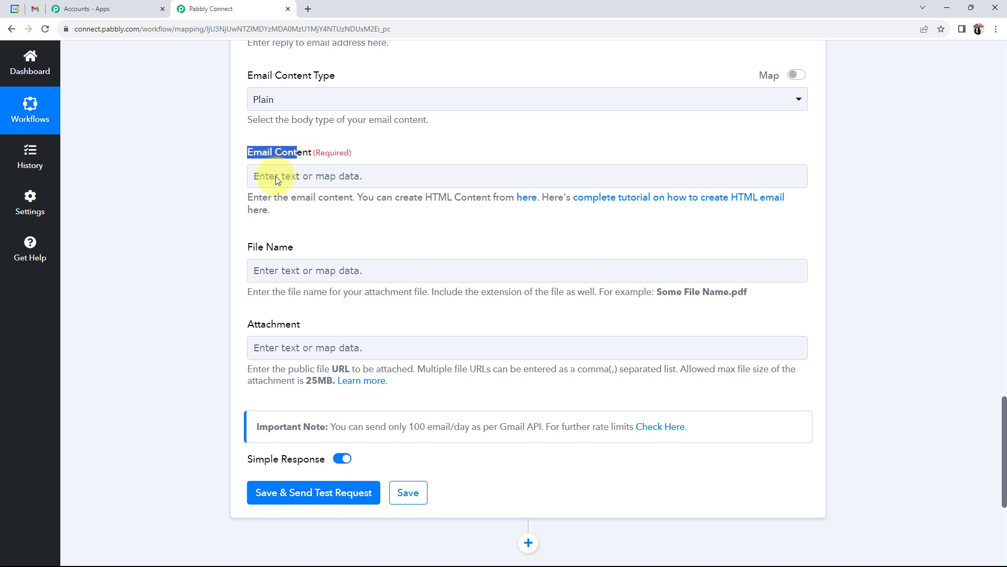
click(218, 205)
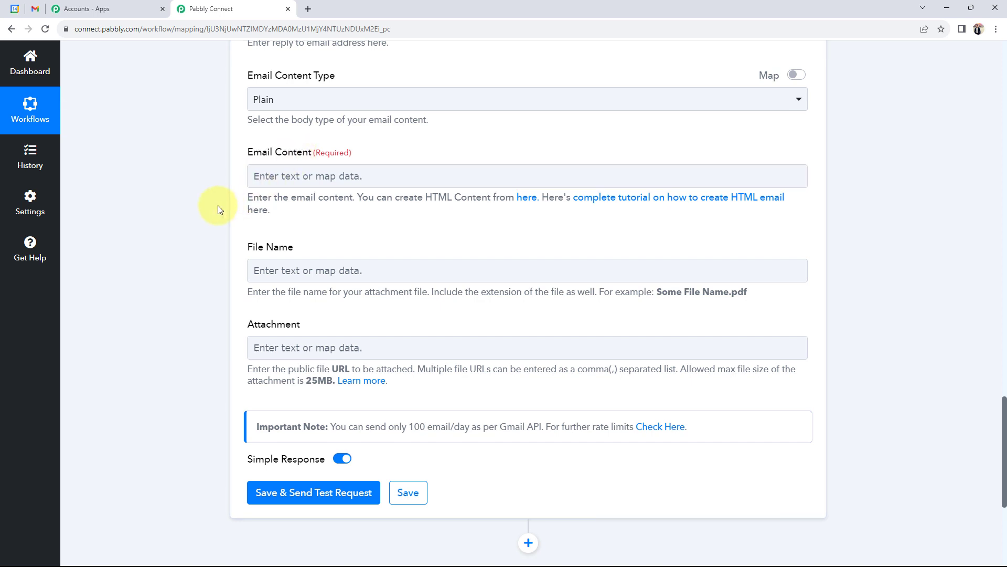
click(292, 177)
text(Dea)
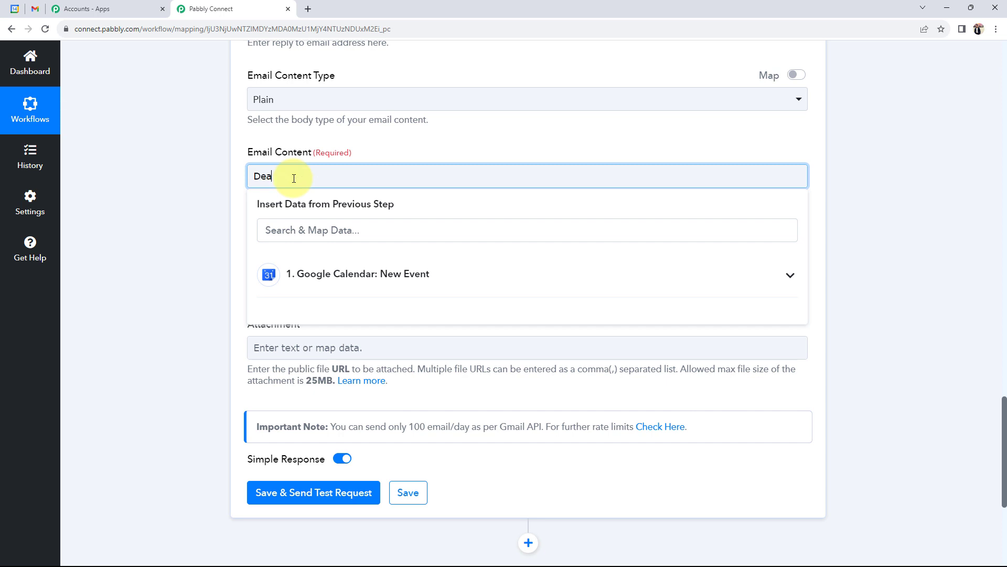
text(r Employee,)
key(Return)
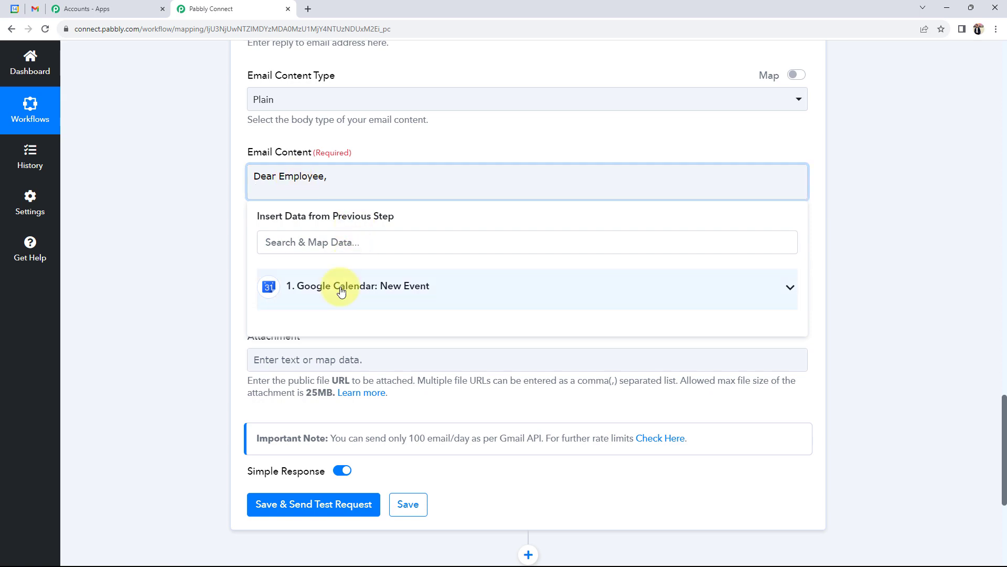
click(341, 291)
scroll(334, 404, down, 4)
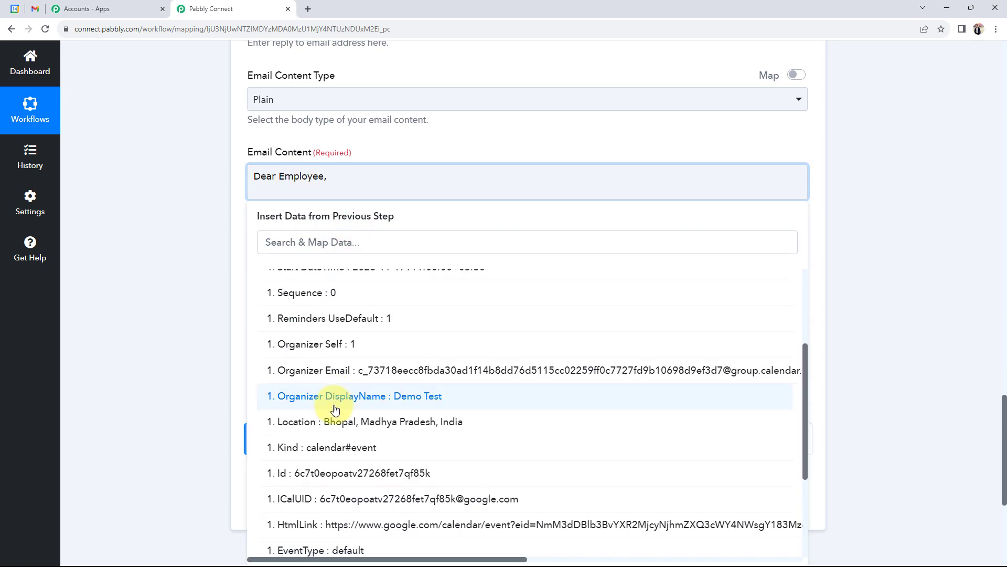
scroll(335, 409, down, 5)
click(337, 440)
click(197, 267)
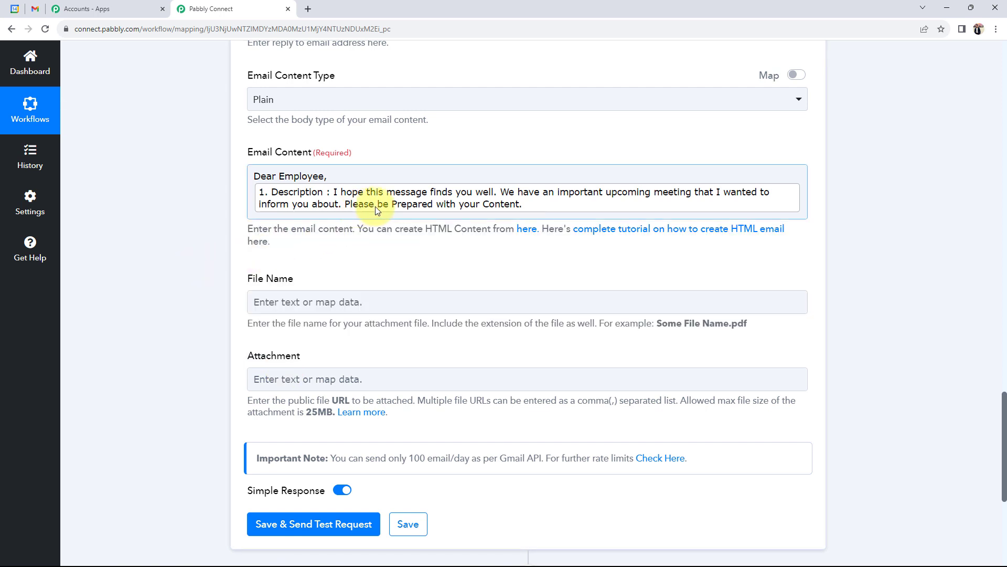
Step: Paste the 'Location :-' and 'Meeting Date and Time' labels onto separate lines below the description
click(805, 208)
text(Location :- Meeting Date and Time :-)
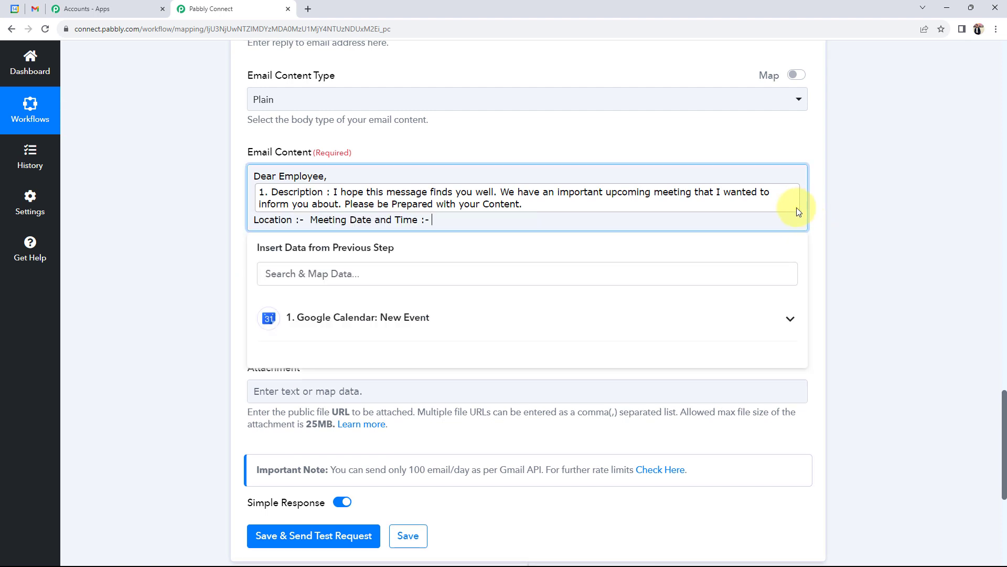
click(309, 219)
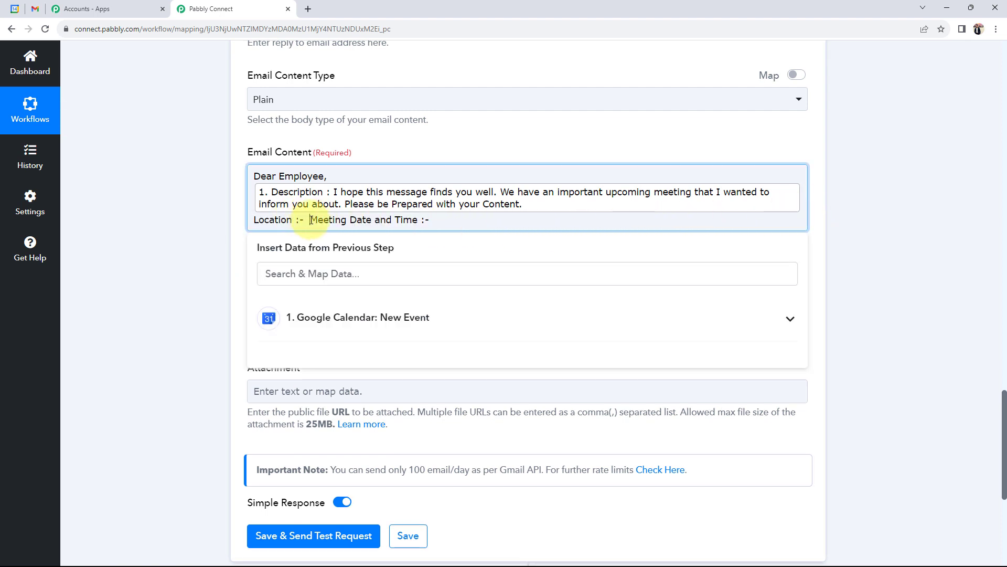
key(Return)
key(Return)
click(255, 219)
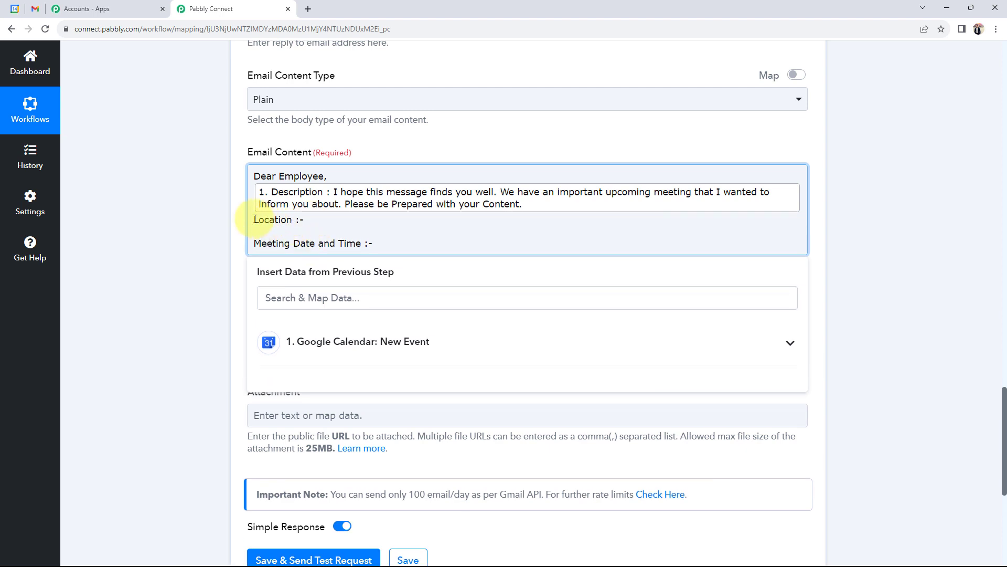
key(Return)
Step: Map the event Location and Start DateTime after their respective labels
click(329, 354)
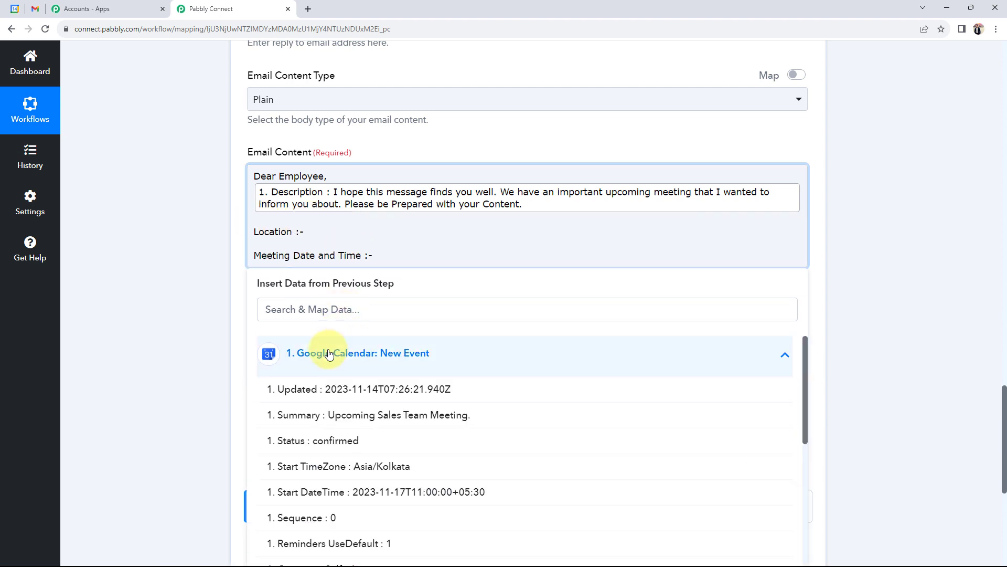
scroll(320, 378, down, 6)
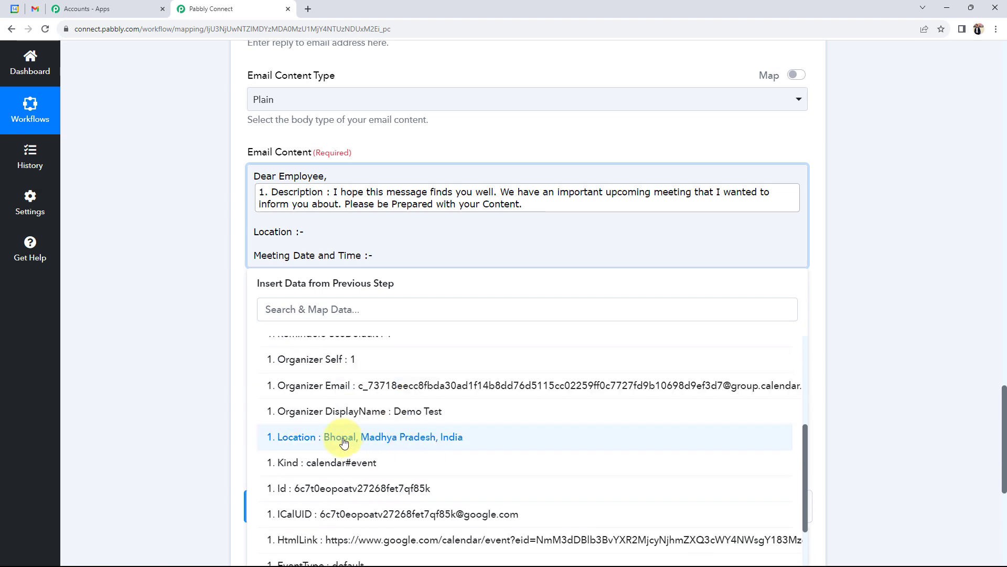
click(316, 438)
click(392, 268)
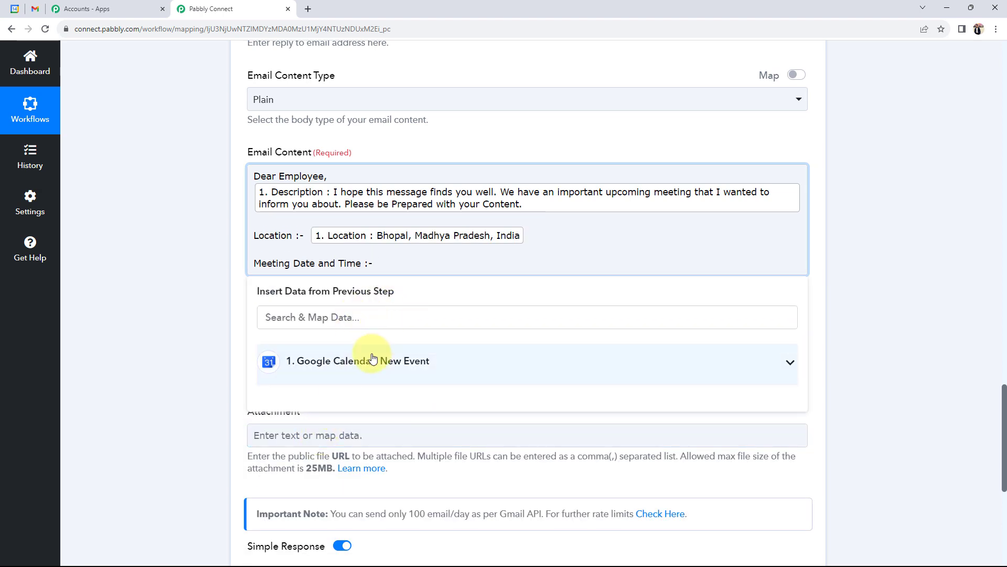
click(393, 355)
scroll(387, 471, down, 3)
scroll(387, 471, down, 1)
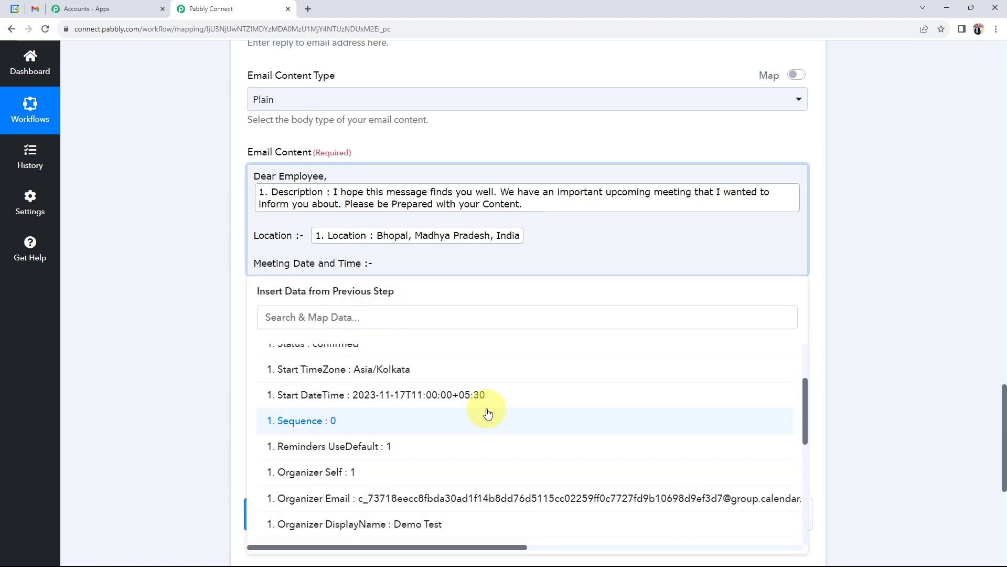
click(399, 400)
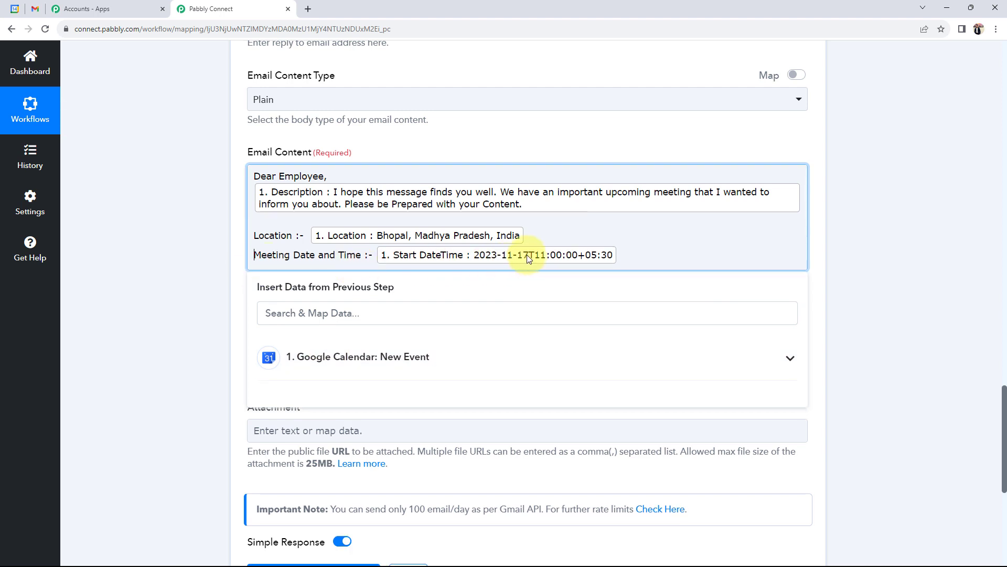
click(179, 256)
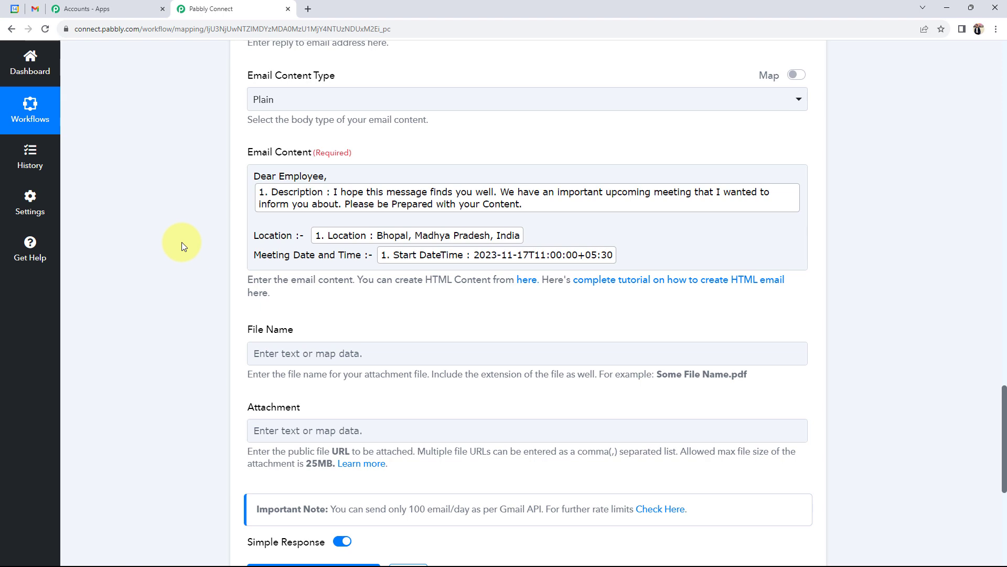
Step: Save the Gmail step and send a test email
scroll(181, 243, up, 4)
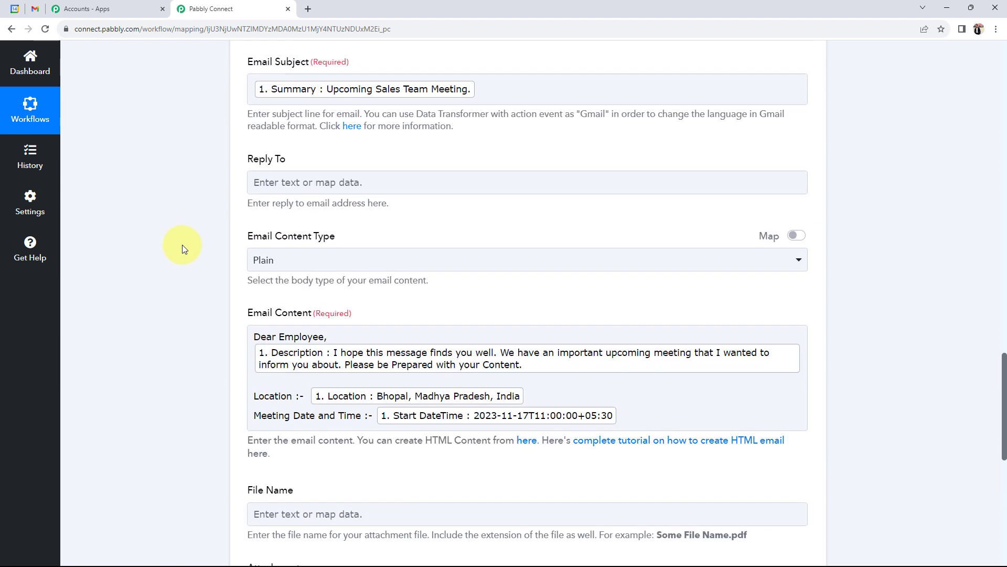
scroll(181, 318, down, 2)
scroll(181, 322, down, 1)
click(360, 261)
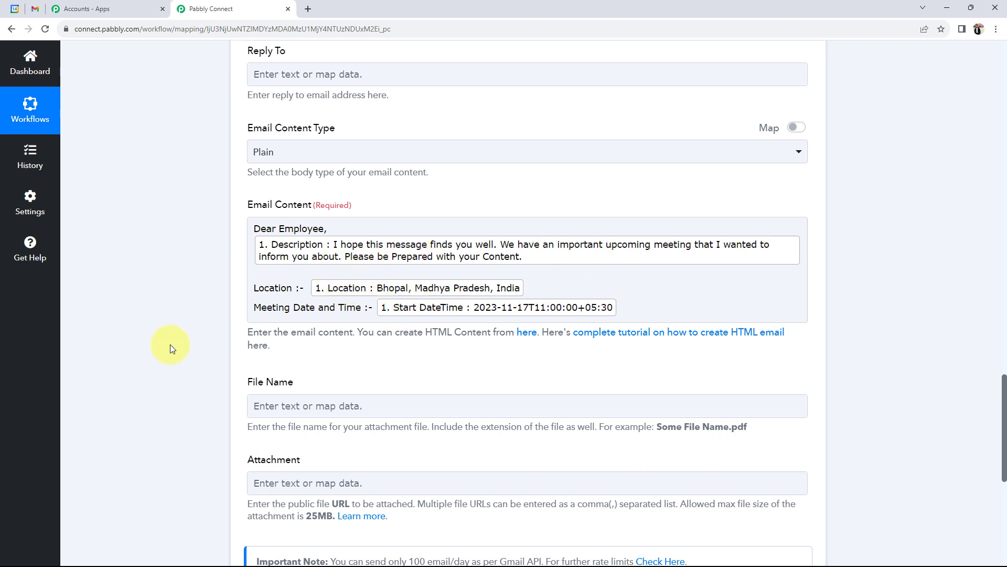
scroll(170, 344, down, 4)
click(273, 418)
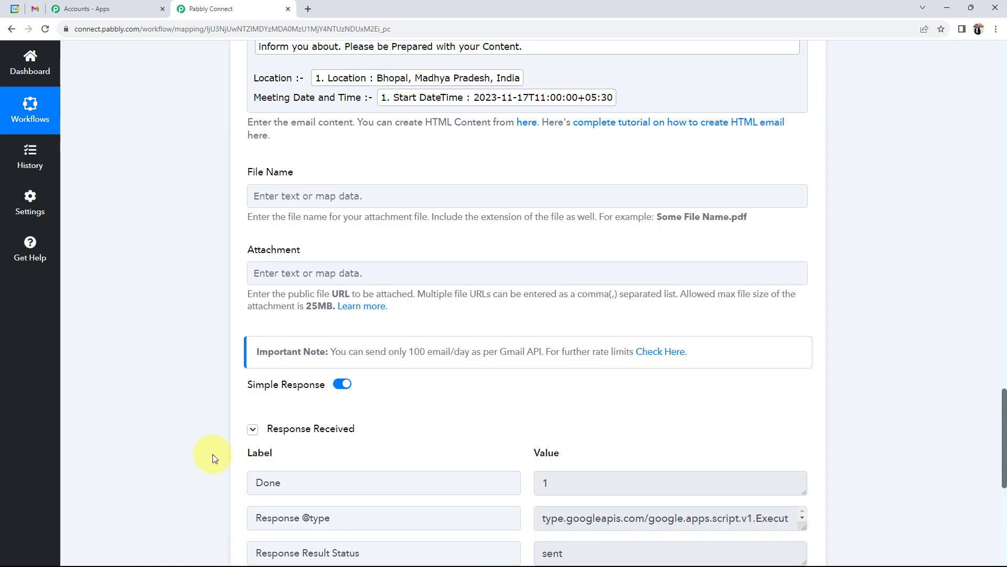
Step: Confirm the response shows Status 'sent' and quota 1485, then bring up the Gmail inbox
scroll(525, 467, down, 2)
click(596, 450)
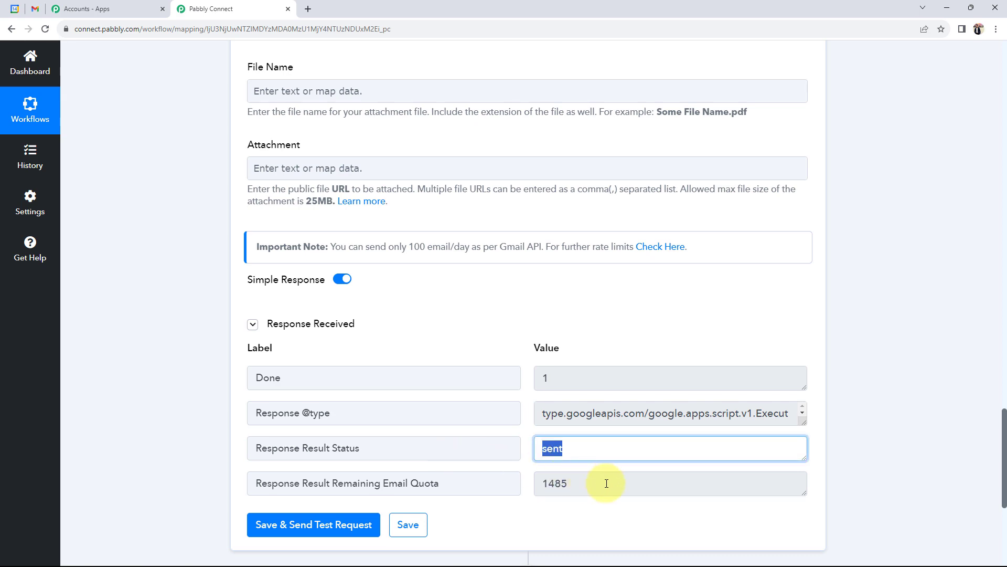
click(601, 481)
click(173, 433)
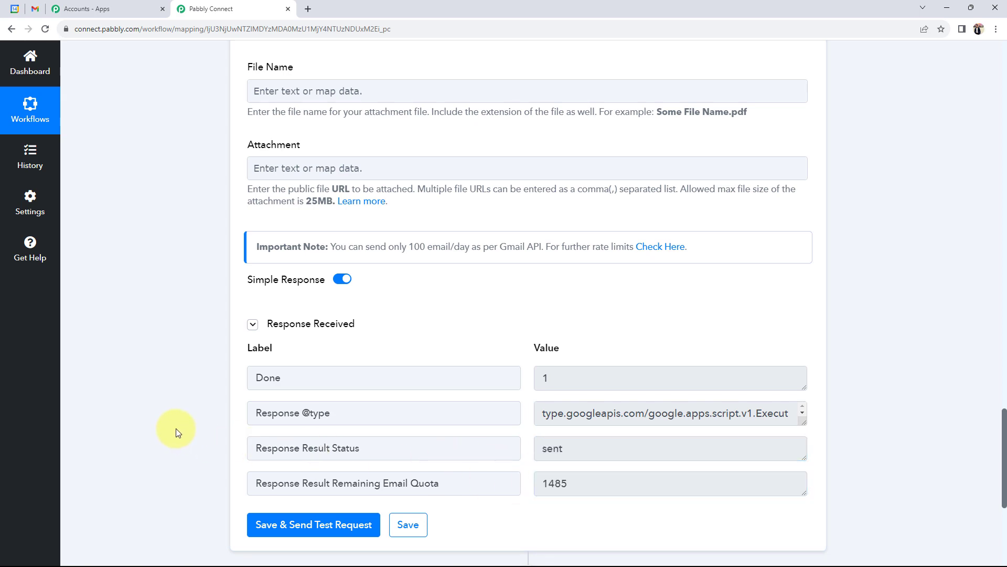
scroll(176, 431, up, 8)
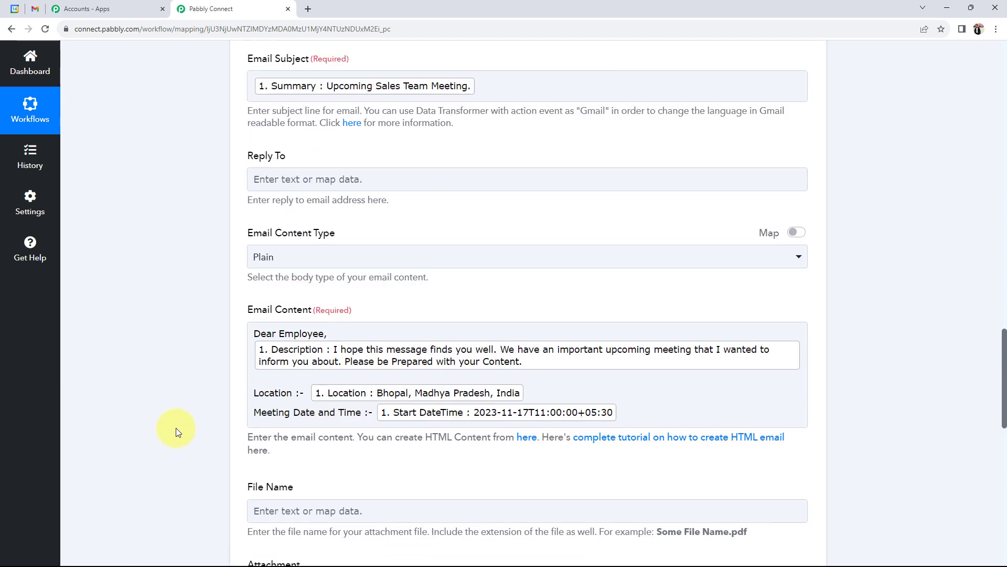
click(35, 9)
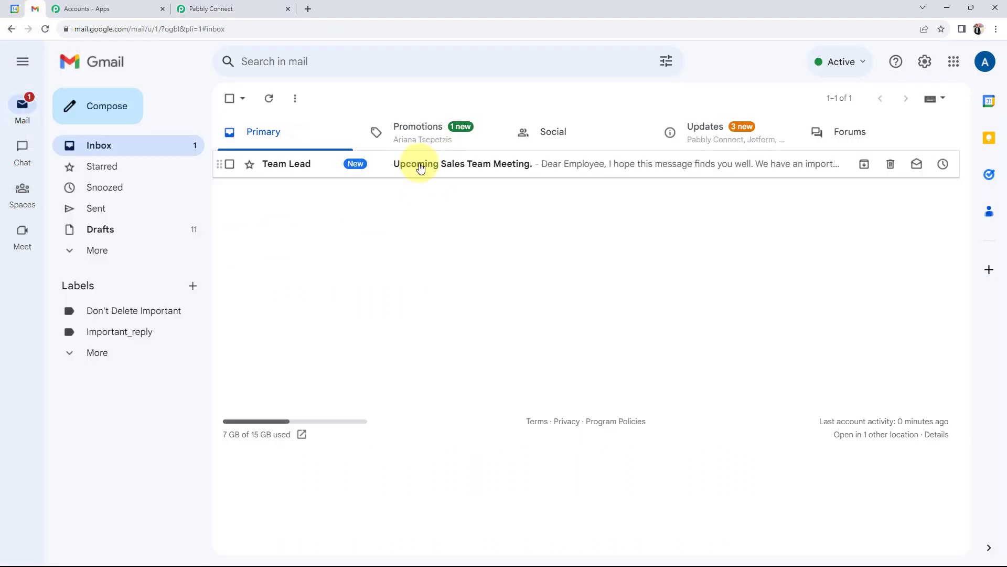
Step: Open the 'Upcoming Sales Team Meeting.' email and check its location, date-time and subject
click(493, 166)
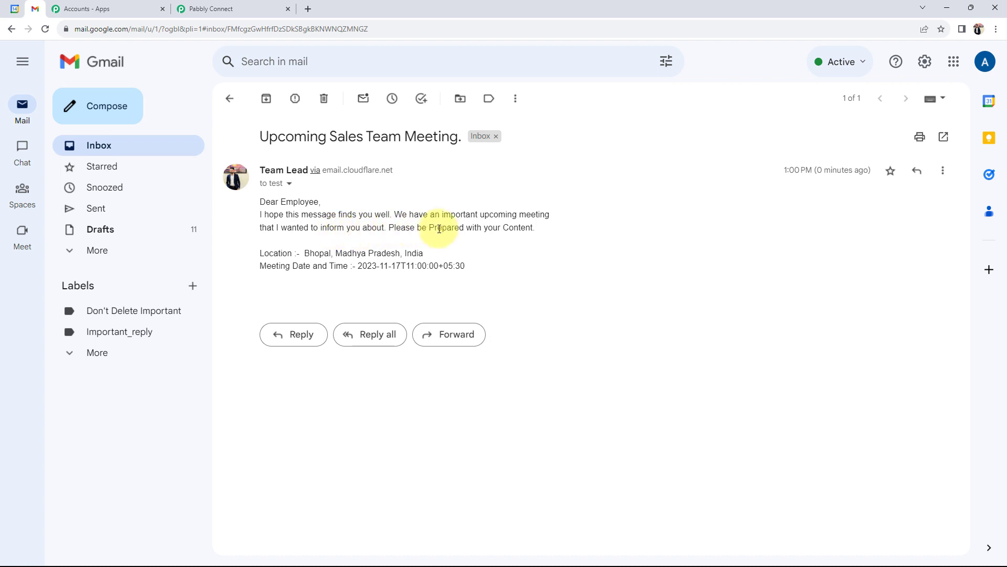
drag(302, 253, 528, 254)
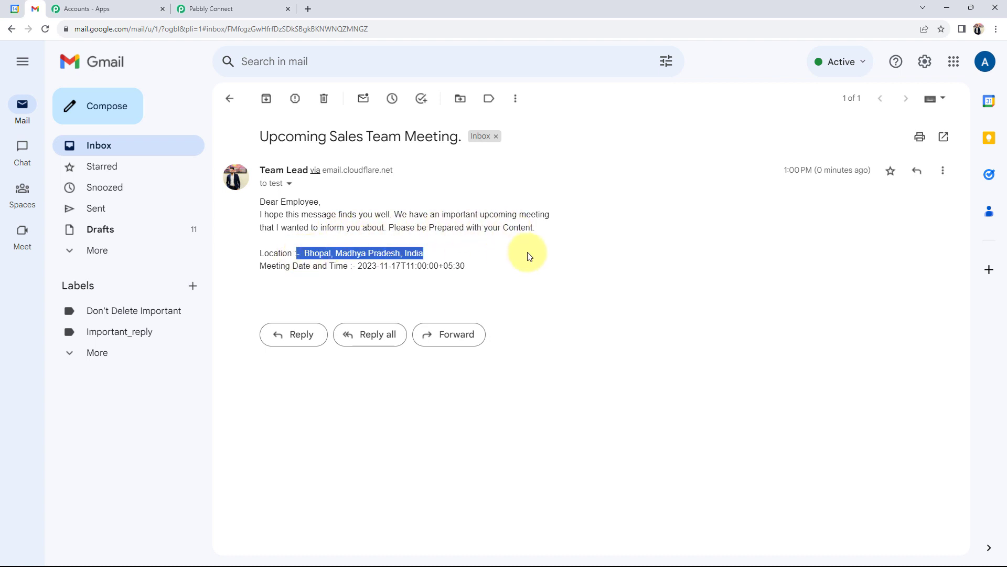
click(382, 266)
drag(359, 265, 487, 284)
click(488, 283)
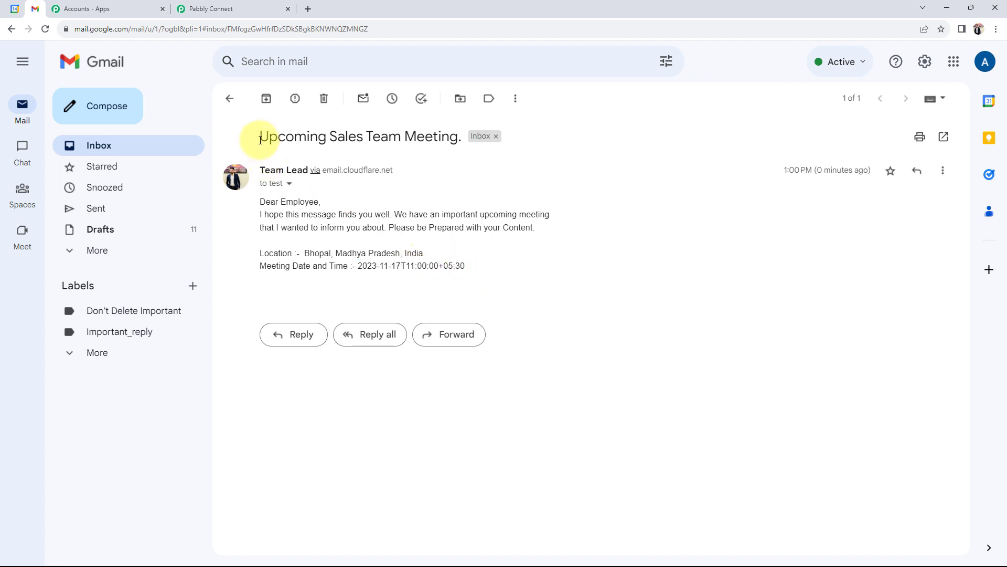
drag(257, 137, 464, 140)
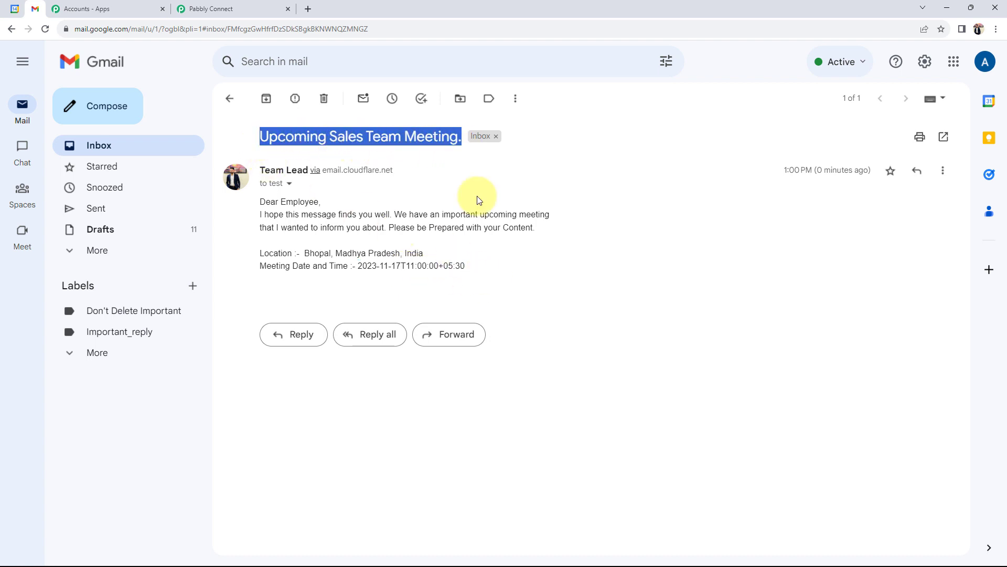
click(585, 302)
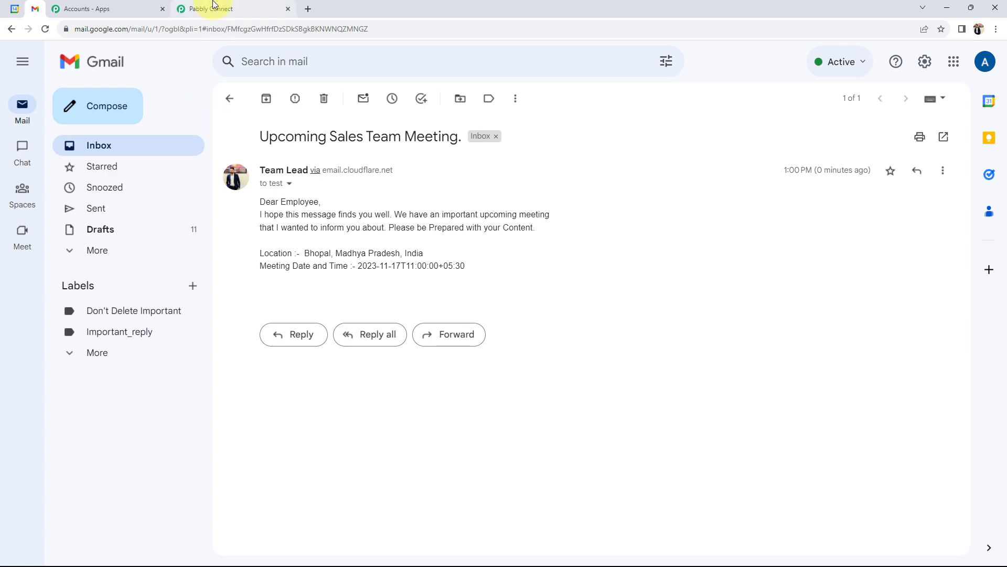
Step: Back in Pabbly Connect, collapse the Gmail action and Google Calendar trigger steps
click(212, 9)
scroll(159, 393, up, 15)
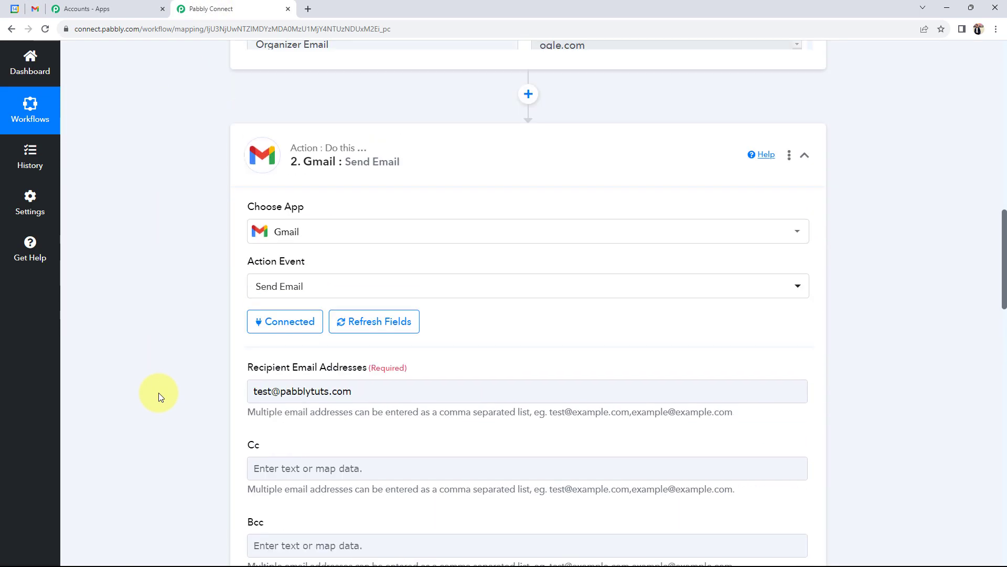
click(381, 365)
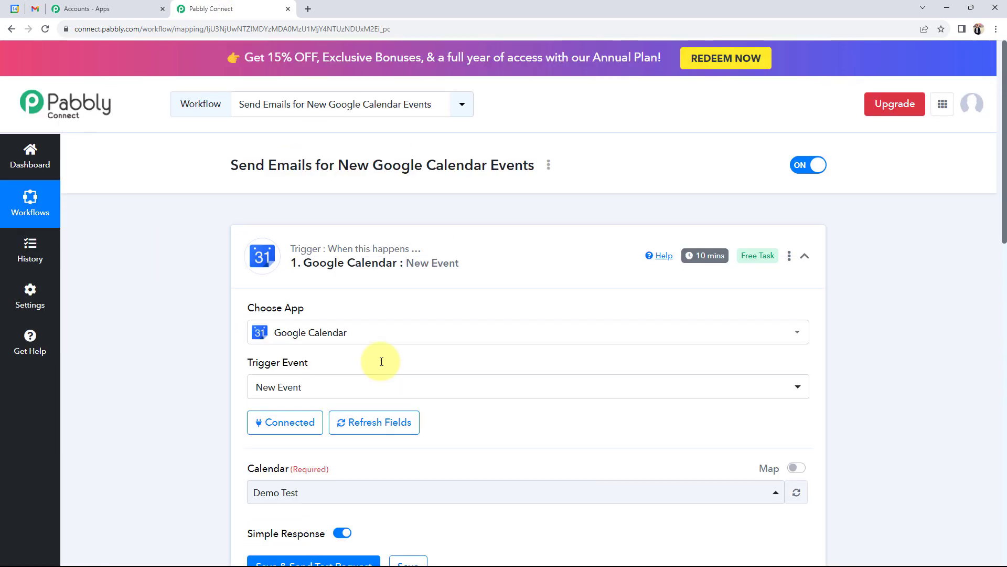
click(525, 273)
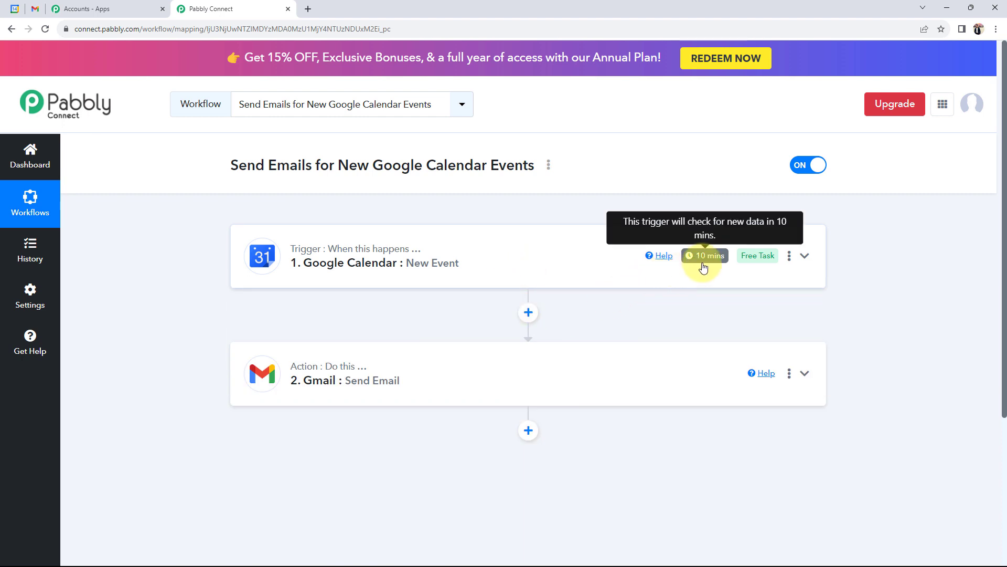